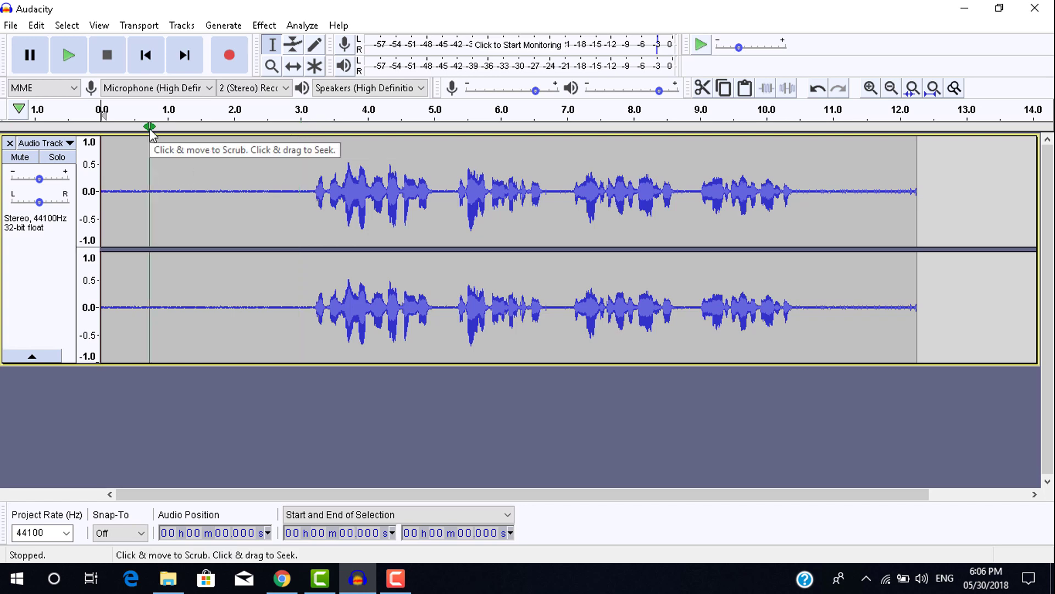
# Play the recording, and get a noise profile from the opening silence, from 0 to about 3.07 seconds.
pyautogui.click(68, 62)
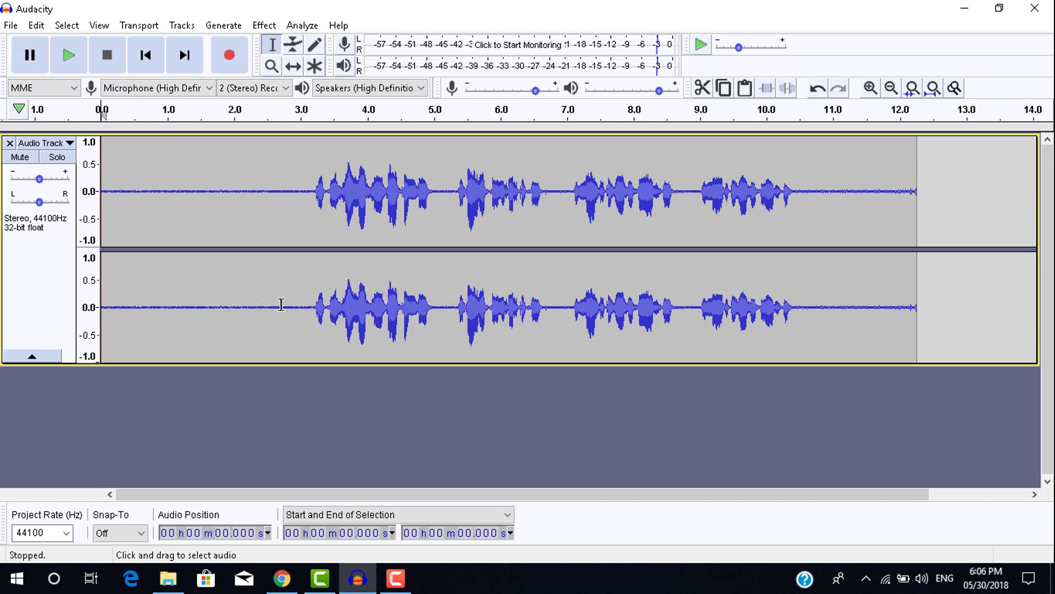
pyautogui.moveTo(304, 309); pyautogui.dragTo(66, 269)
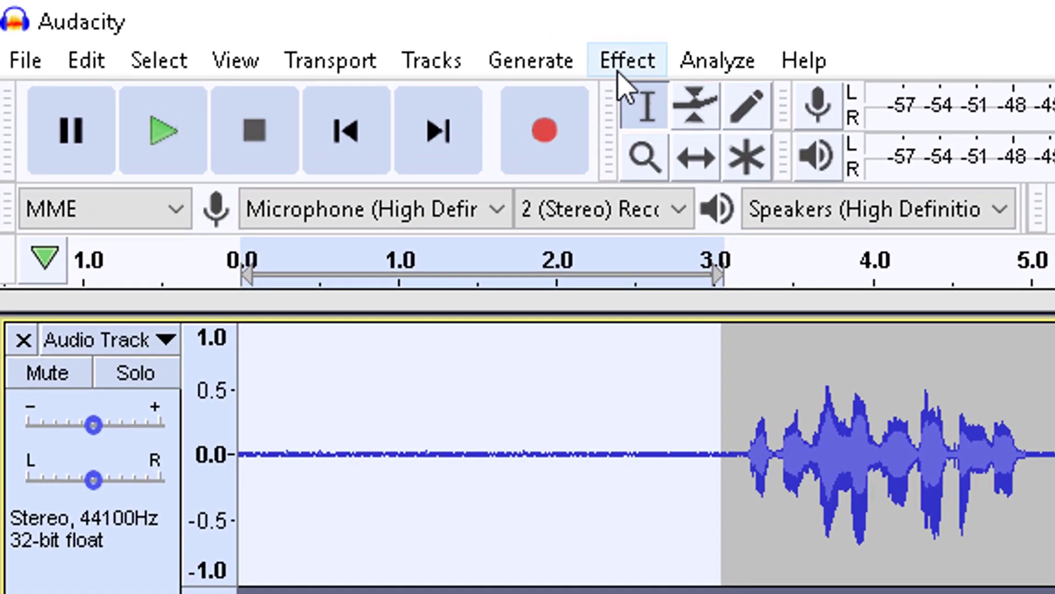
pyautogui.click(276, 29)
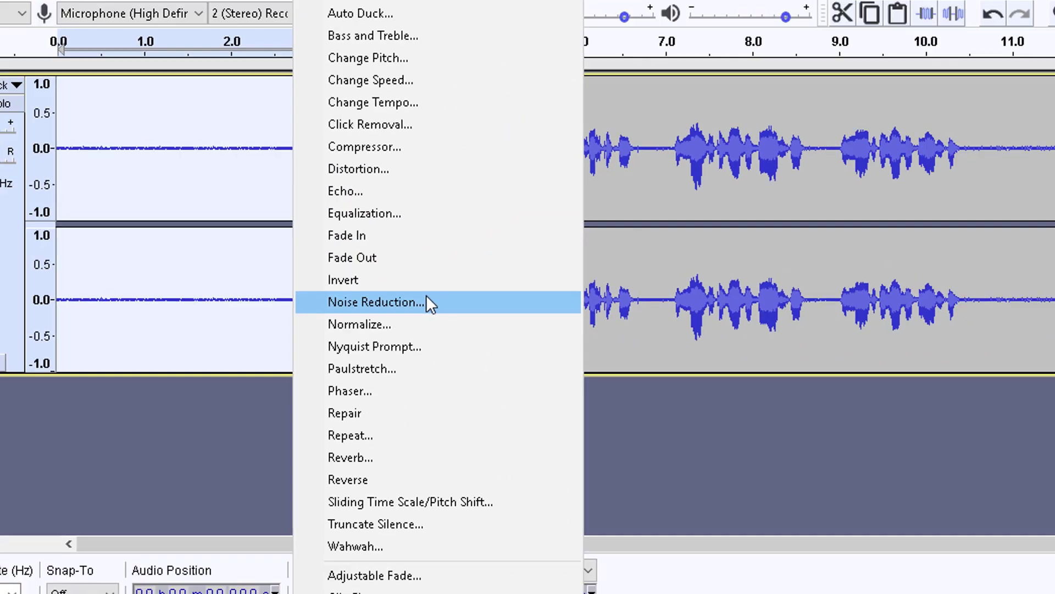
pyautogui.click(427, 300)
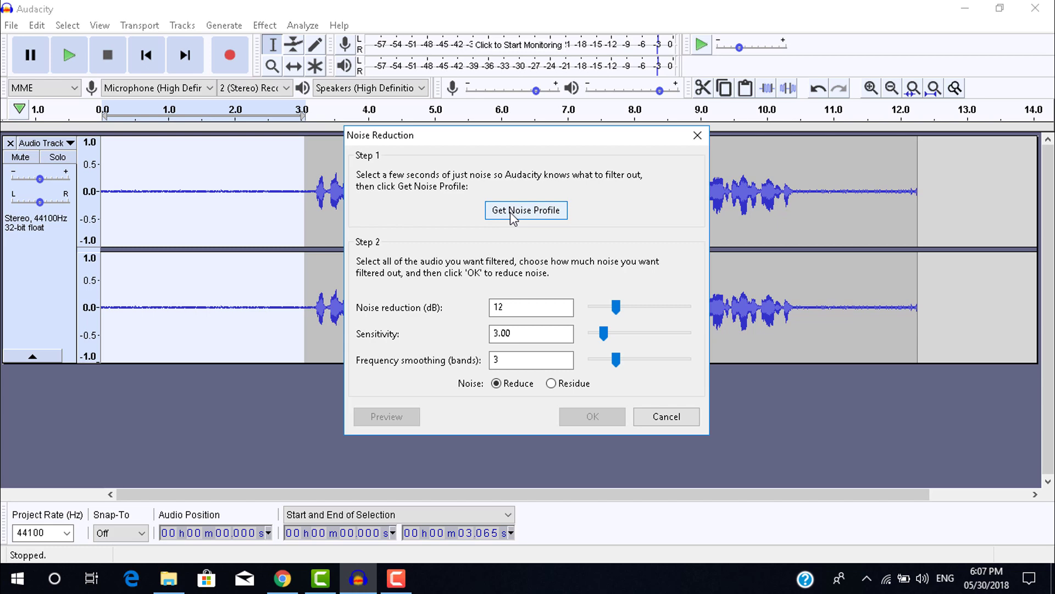
pyautogui.click(512, 215)
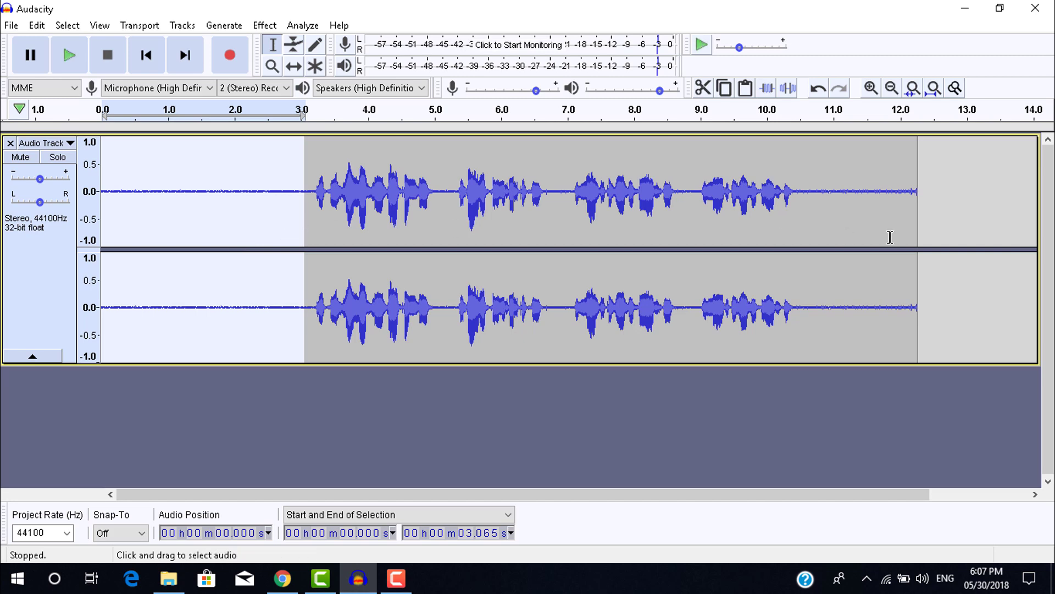
# Preview and apply Noise Reduction to the whole track with 12 dB reduction, sensitivity 3.00 and 3 frequency smoothing bands.
pyautogui.moveTo(306, 231); pyautogui.dragTo(596, 233)
pyautogui.hotkey('ctrl', 'a')
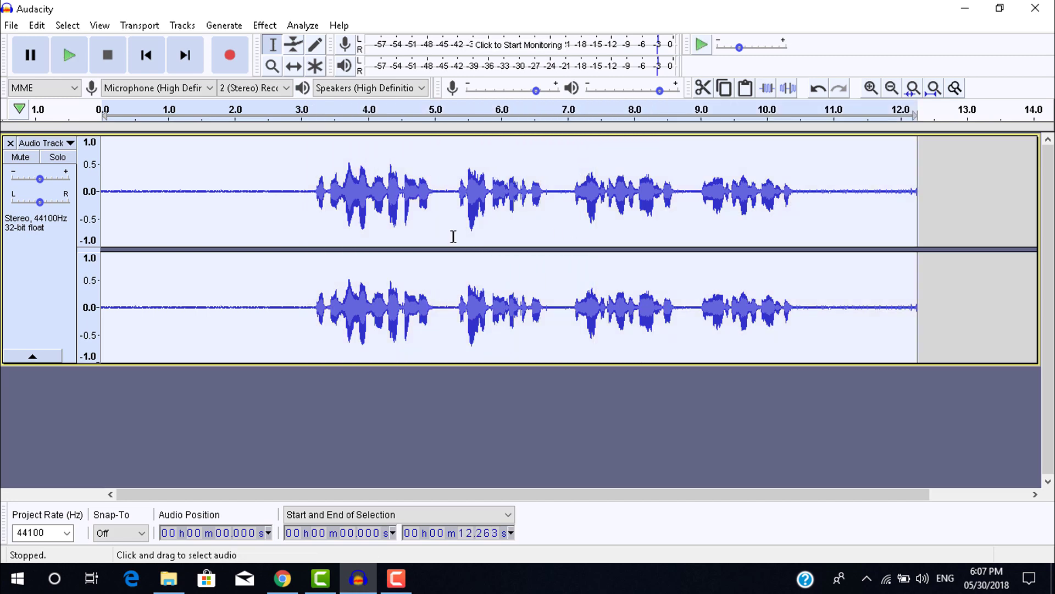
pyautogui.click(265, 26)
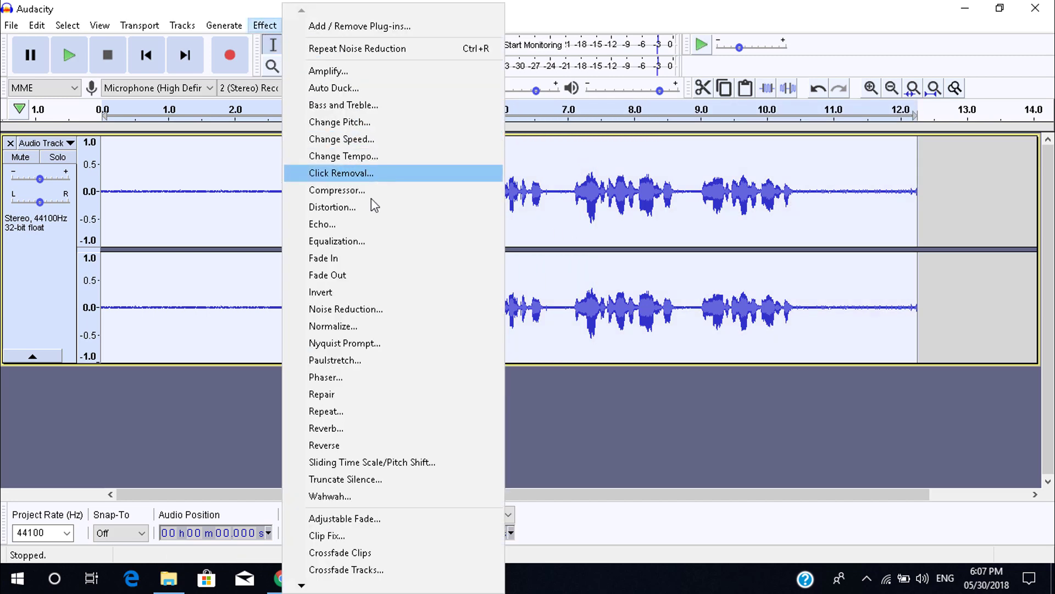
pyautogui.click(360, 309)
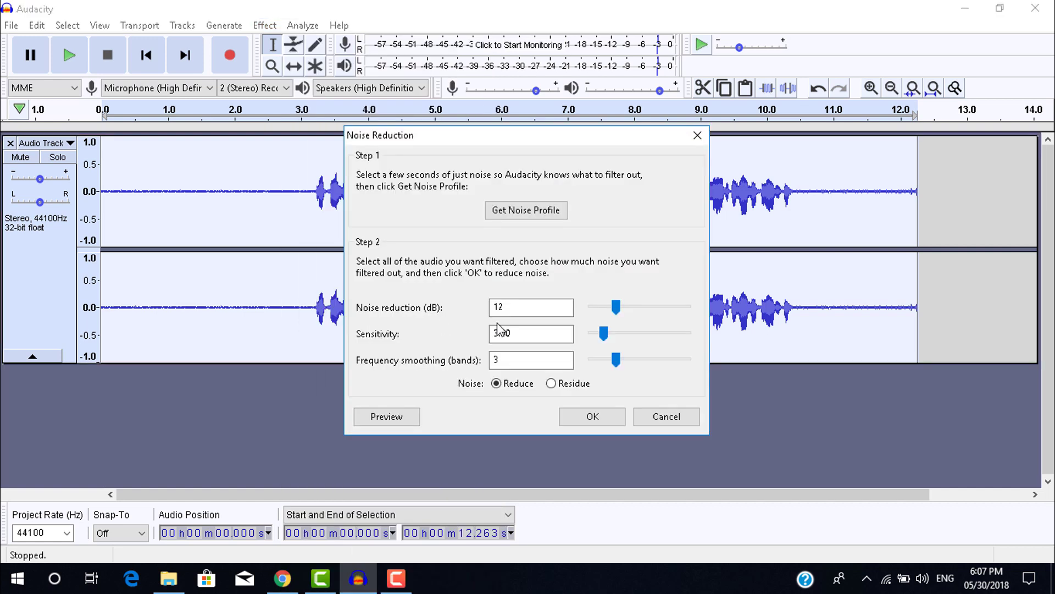
pyautogui.click(506, 337)
pyautogui.click(411, 416)
pyautogui.click(579, 417)
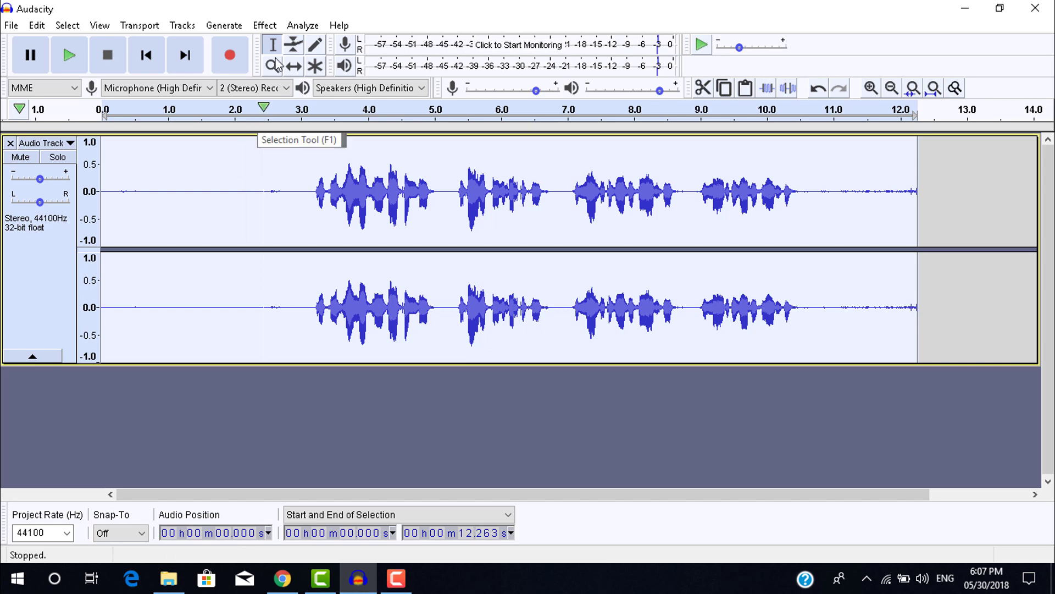
pyautogui.click(264, 25)
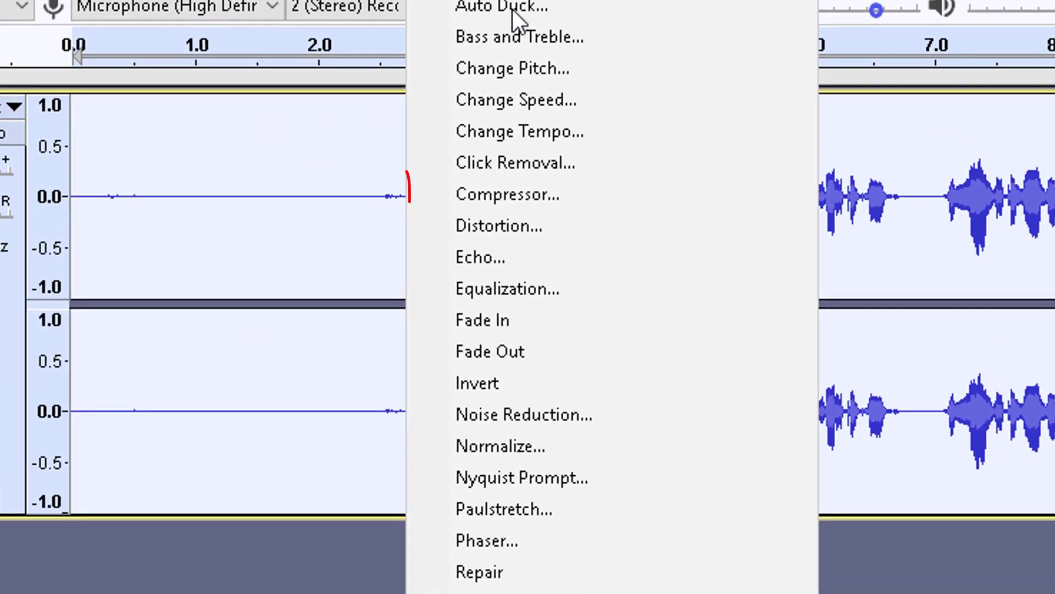
pyautogui.click(536, 196)
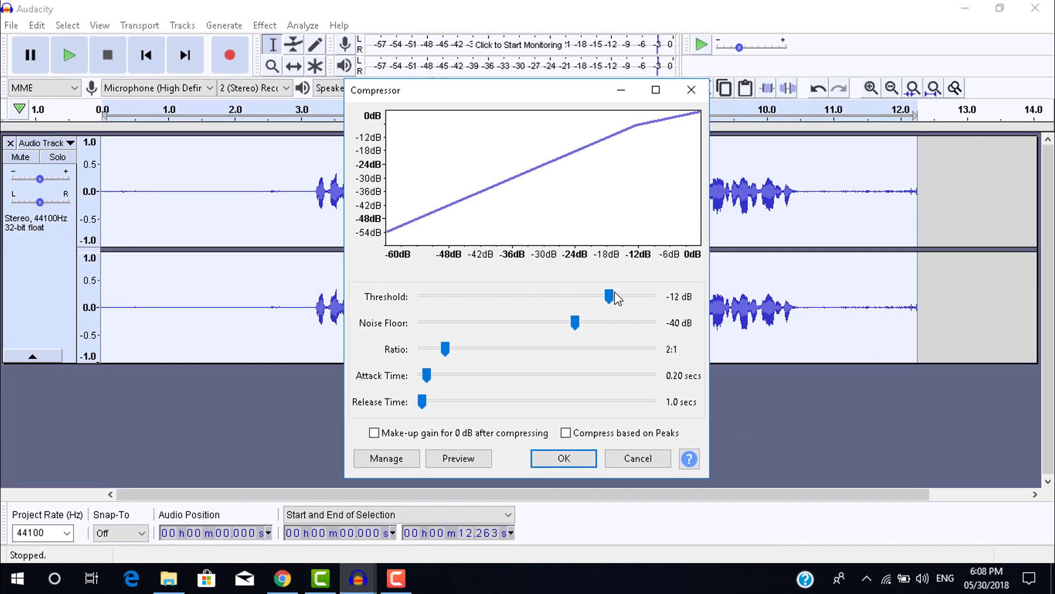
pyautogui.click(610, 296)
pyautogui.click(691, 90)
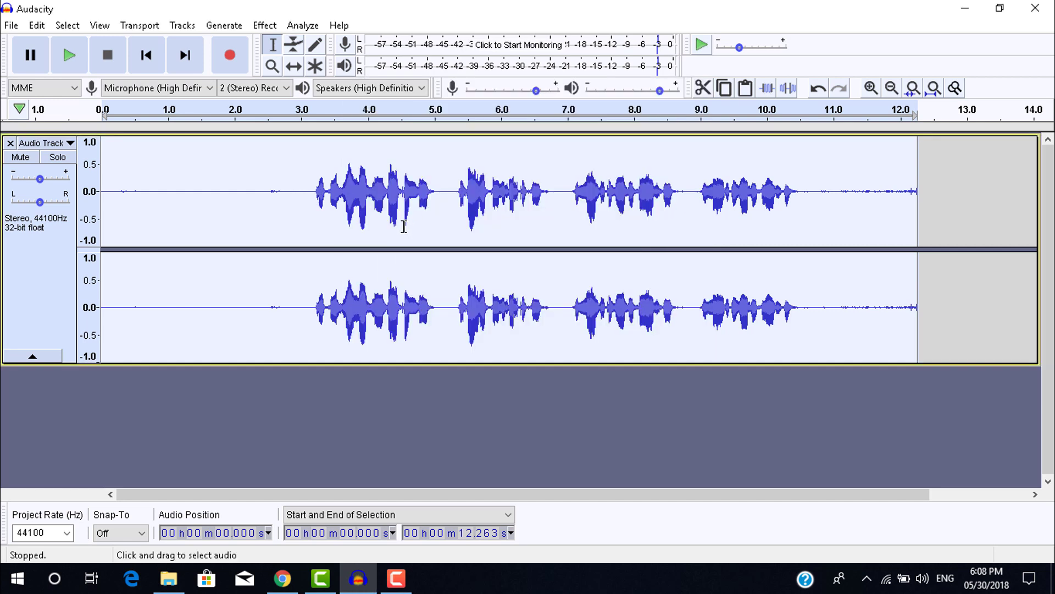
# Preview and apply the Compressor to the whole track with threshold -12 dB, noise floor -40 dB, ratio 2:1, attack 0.20 and release 1.0 seconds.
pyautogui.scroll(2, 412, 219)
pyautogui.click(468, 174)
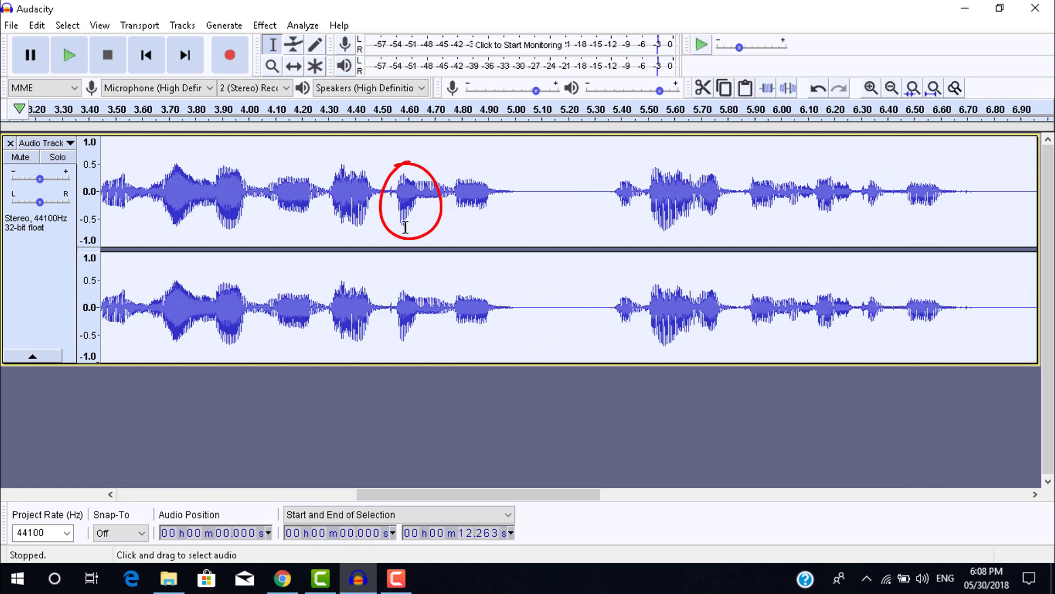
pyautogui.scroll(-2, 405, 227)
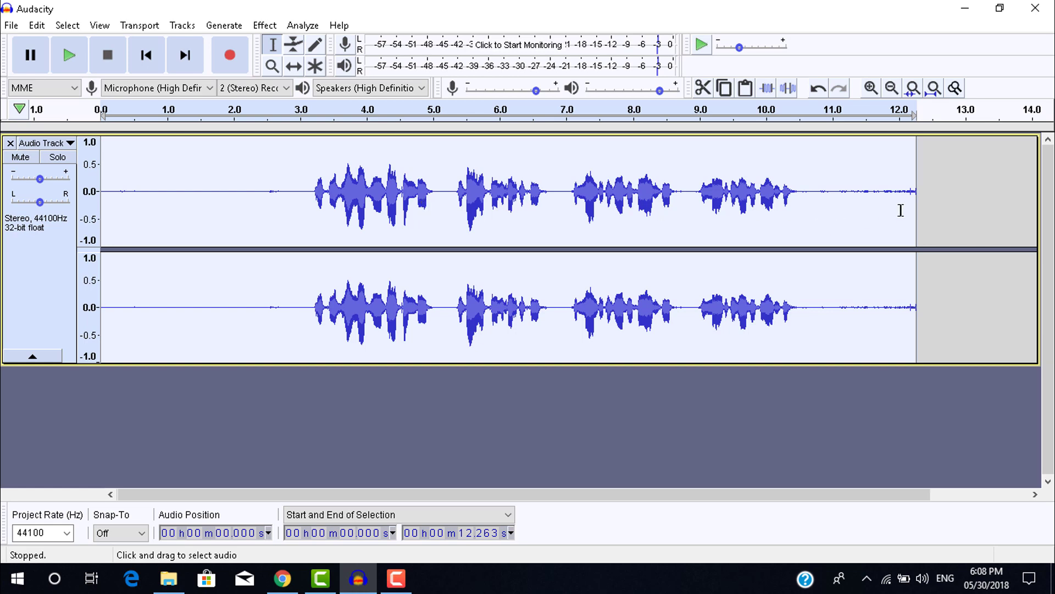
pyautogui.hotkey('ctrl', 'f')
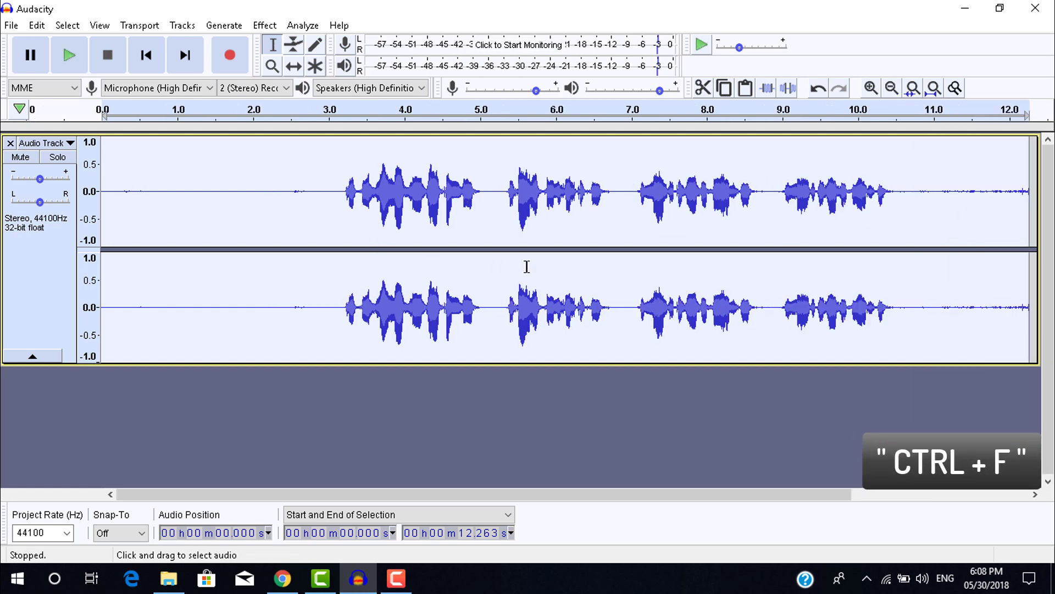
pyautogui.click(265, 27)
pyautogui.click(345, 192)
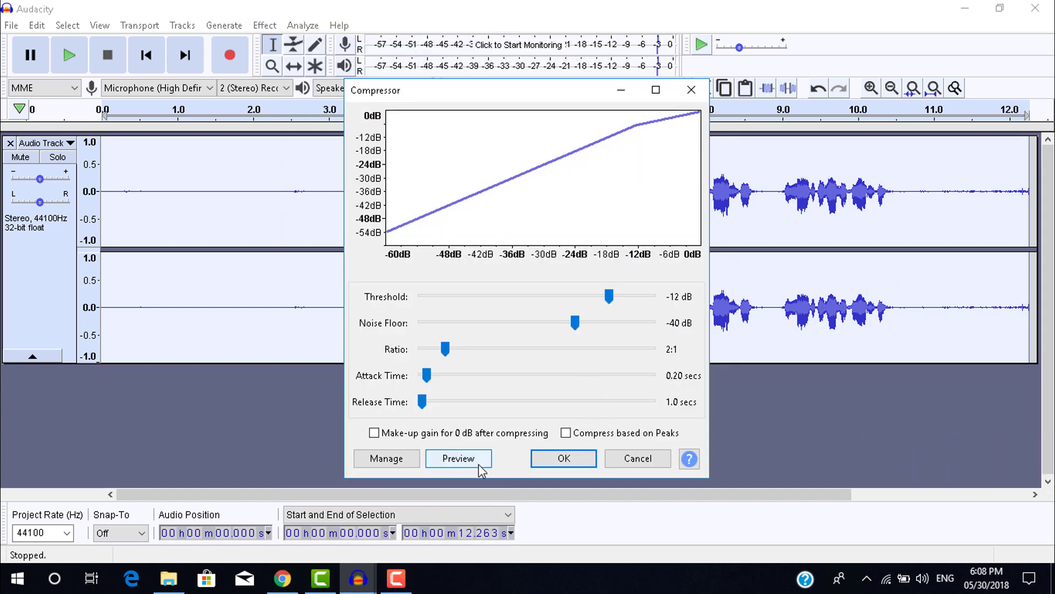
pyautogui.click(475, 464)
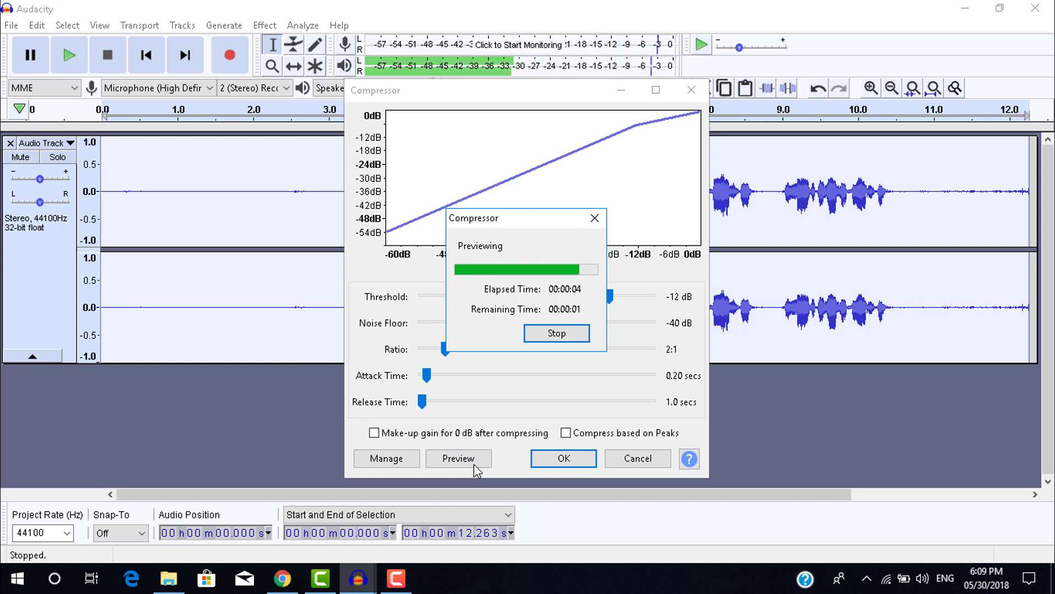
pyautogui.click(558, 463)
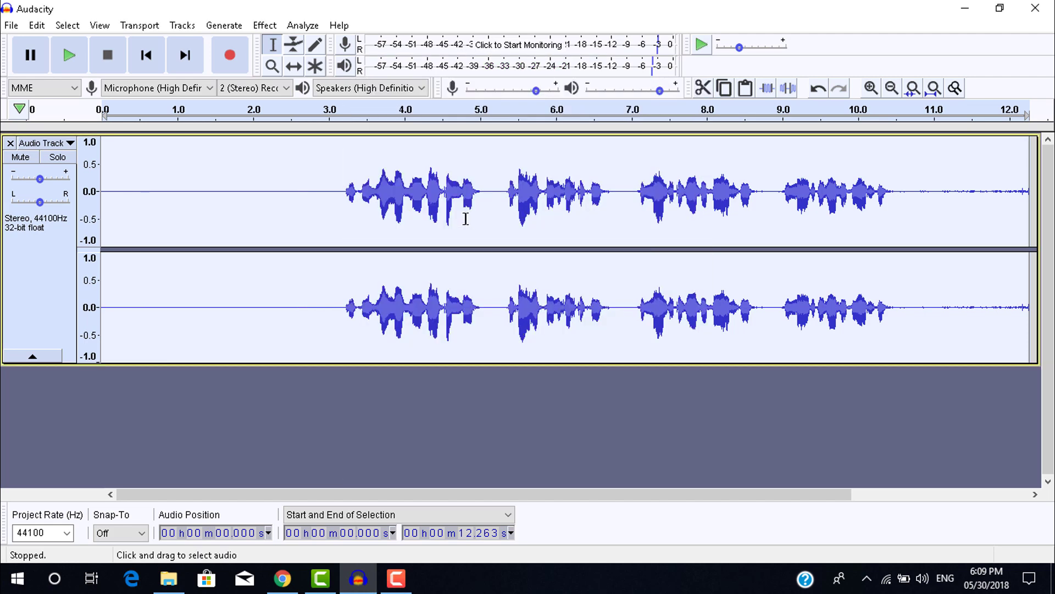
# Open the Equalization effect for the whole track and preview it with the Bass Boost curve.
pyautogui.click(265, 25)
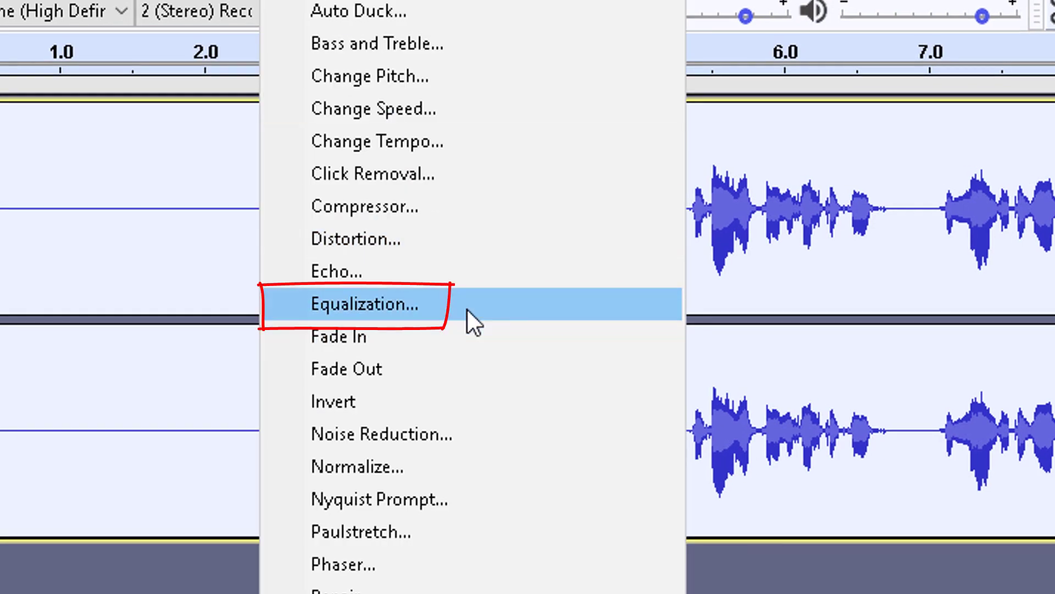
pyautogui.click(468, 308)
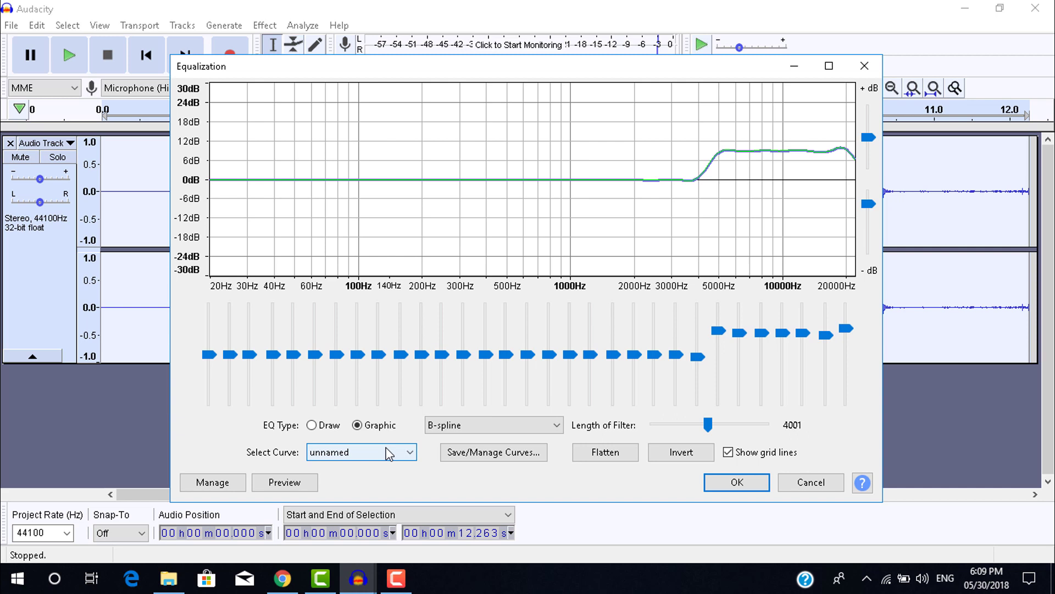
pyautogui.click(389, 453)
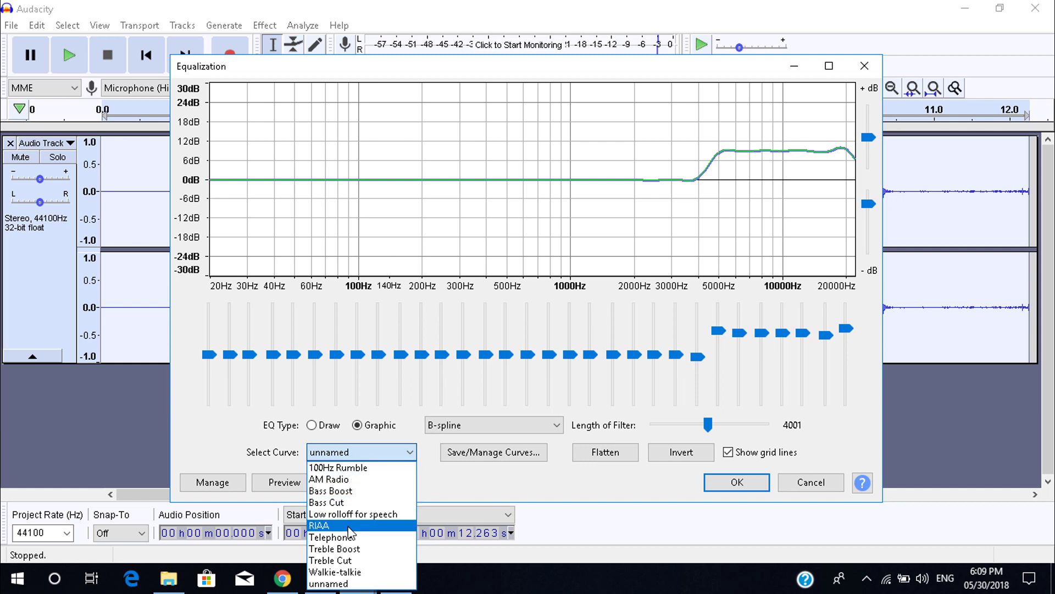
pyautogui.click(360, 490)
pyautogui.click(315, 483)
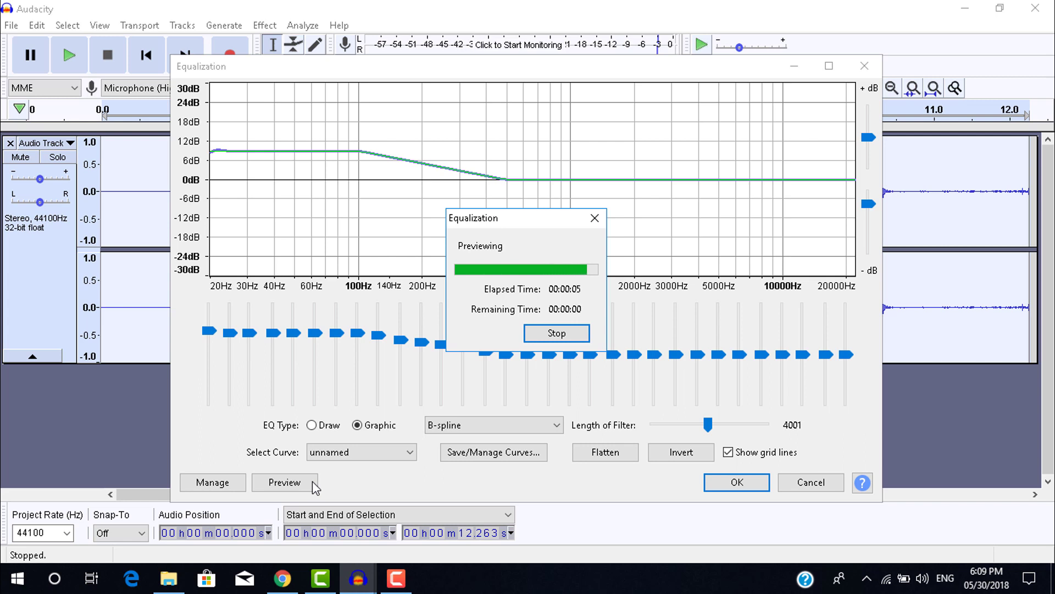
# Preview the equalization with the RIAA curve.
pyautogui.click(352, 451)
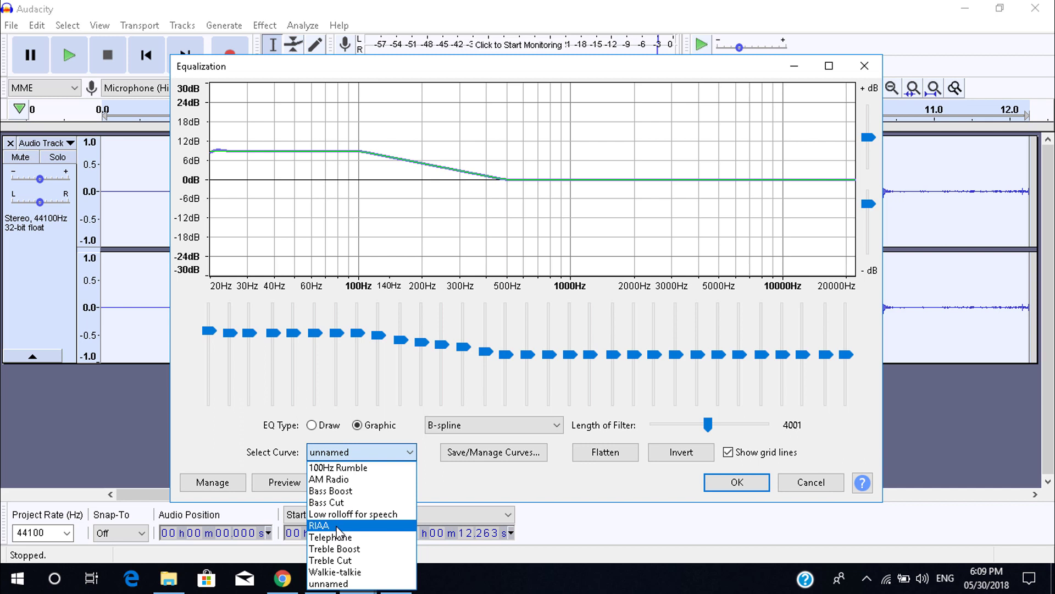
pyautogui.click(337, 525)
pyautogui.click(292, 483)
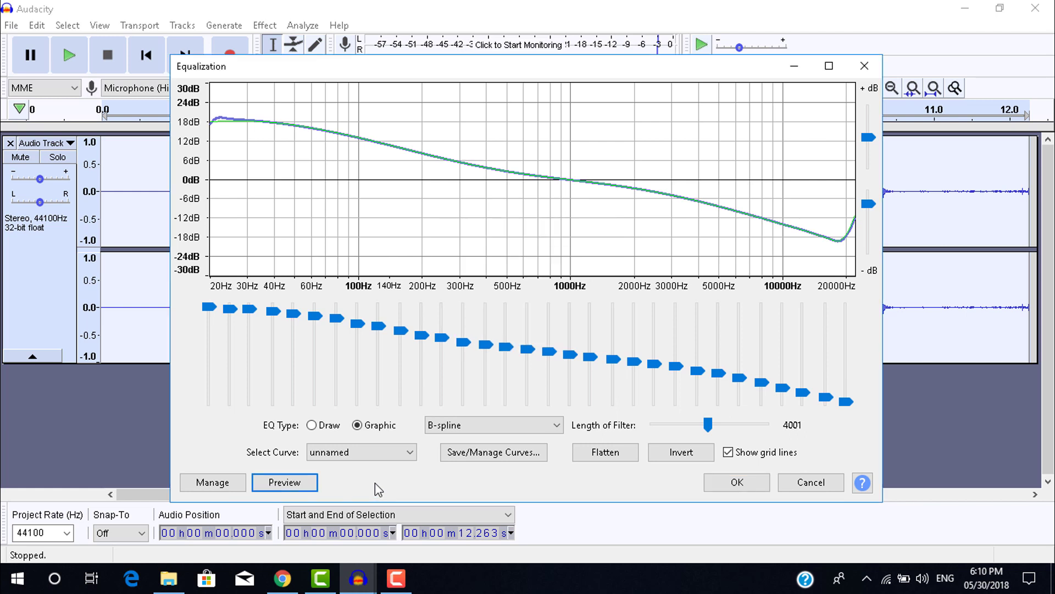
# Choose the Treble Boost curve, preview it and apply the equalization to the track.
pyautogui.click(384, 452)
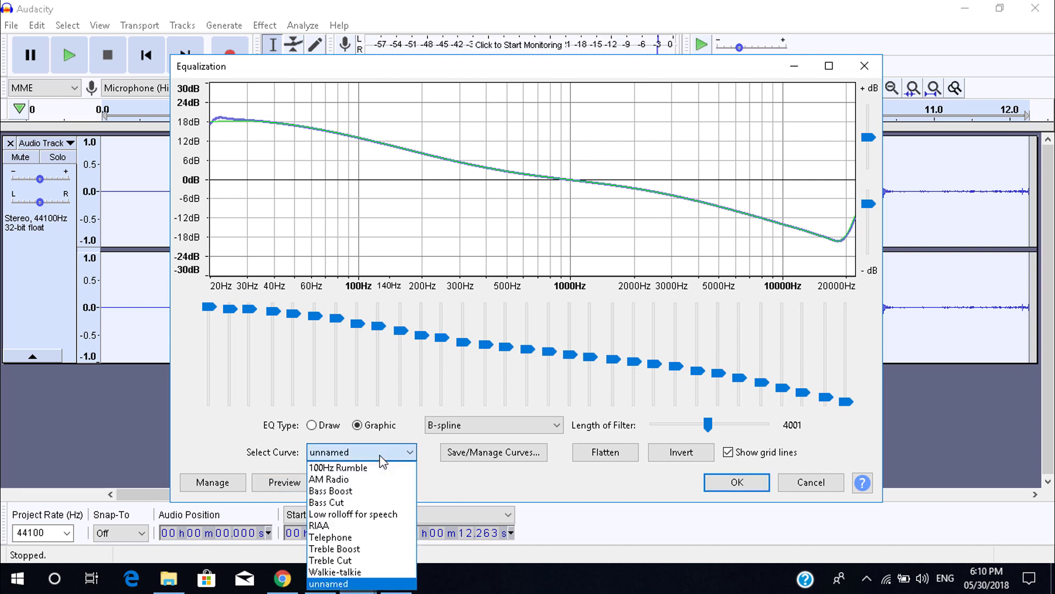
pyautogui.click(360, 548)
pyautogui.click(296, 482)
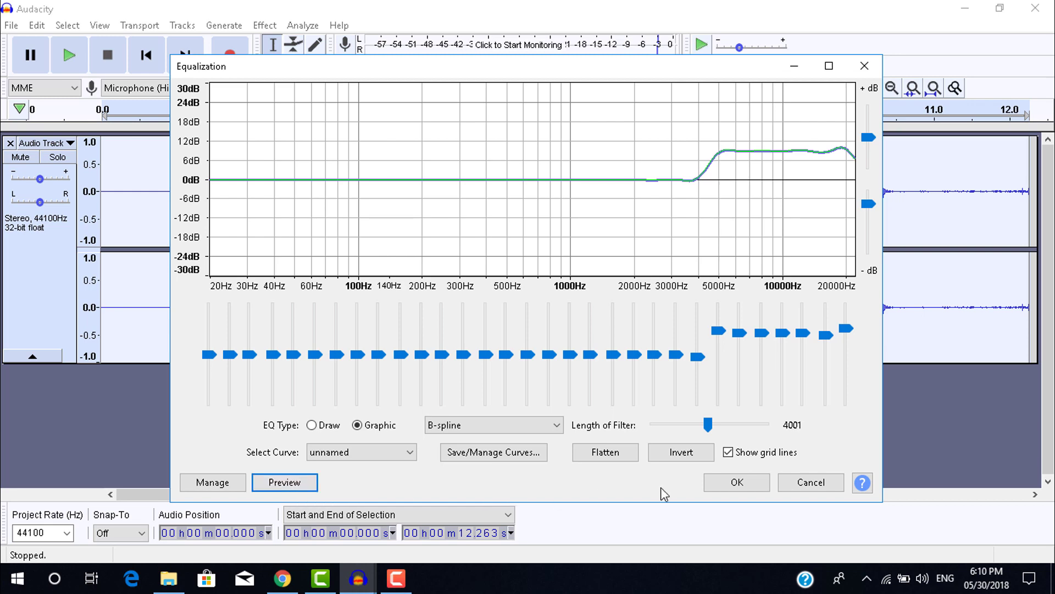
pyautogui.click(737, 482)
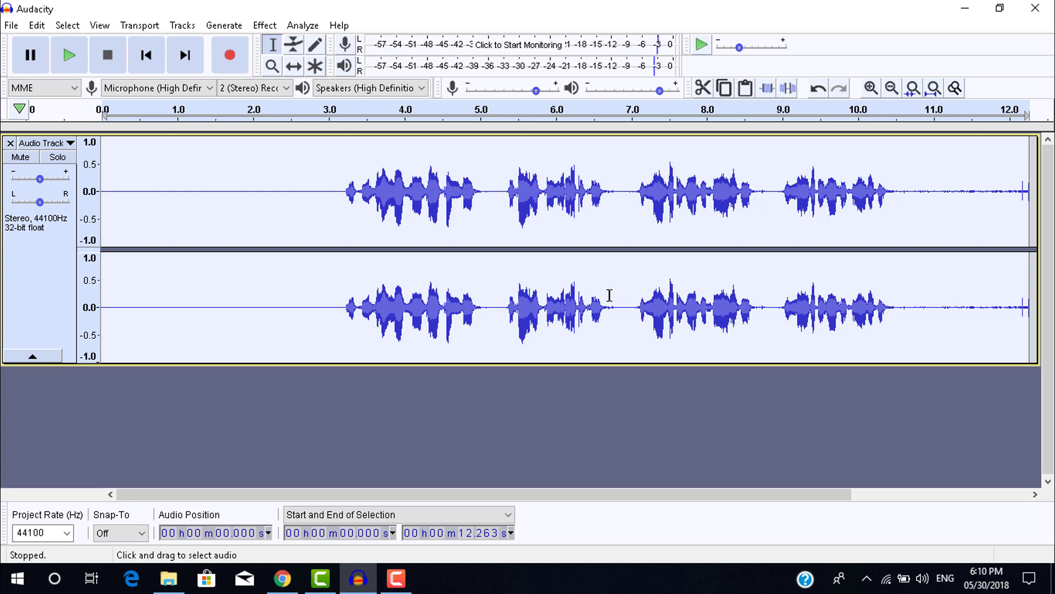
# Play back the equalized track, and normalize it to a maximum amplitude of -1.0 dB, removing DC offset and treating stereo channels independently.
pyautogui.click(77, 62)
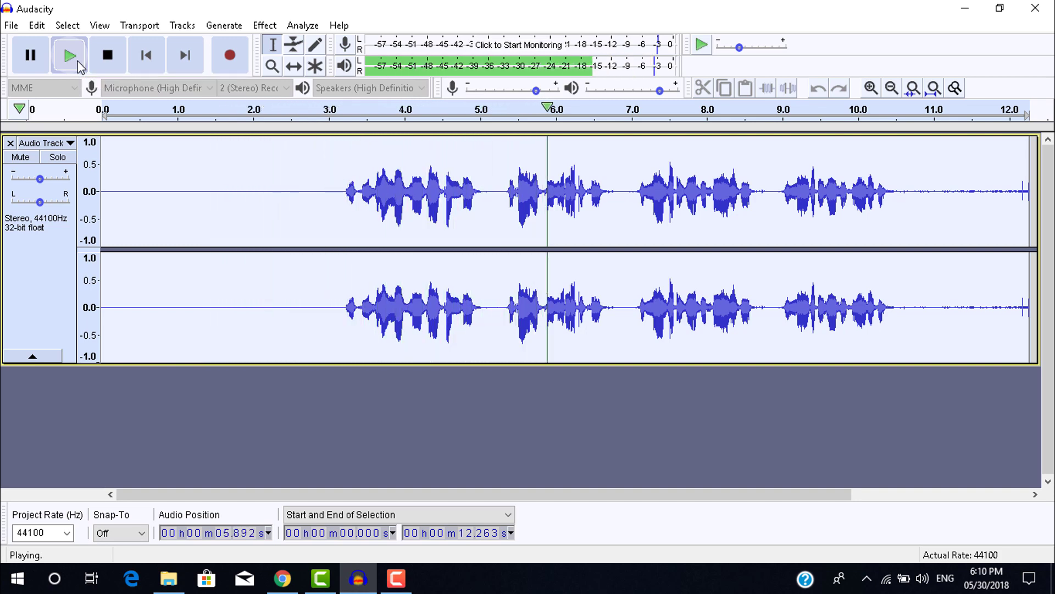
pyautogui.click(37, 52)
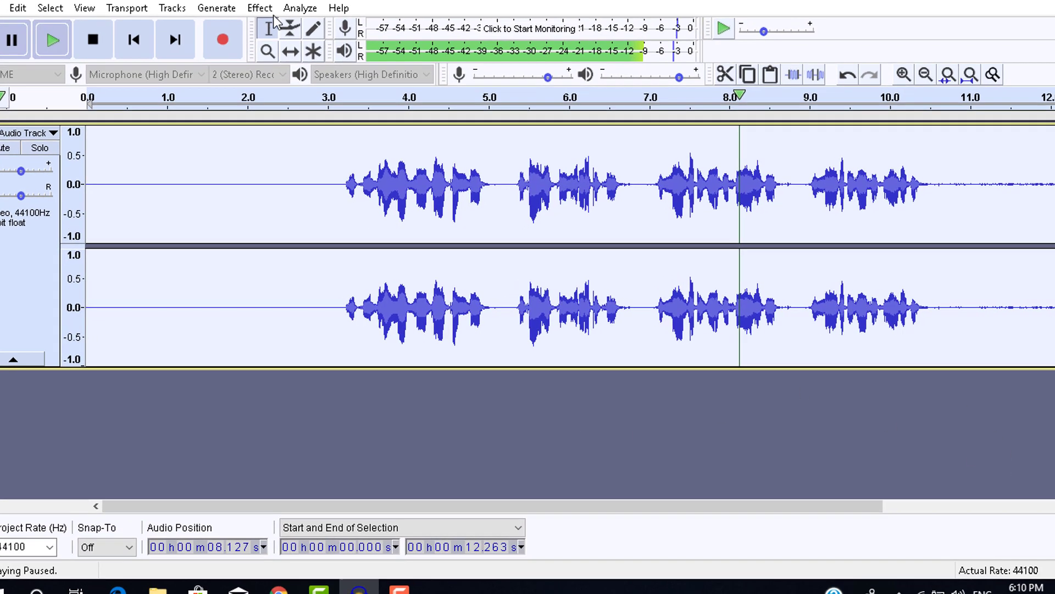
pyautogui.click(259, 7)
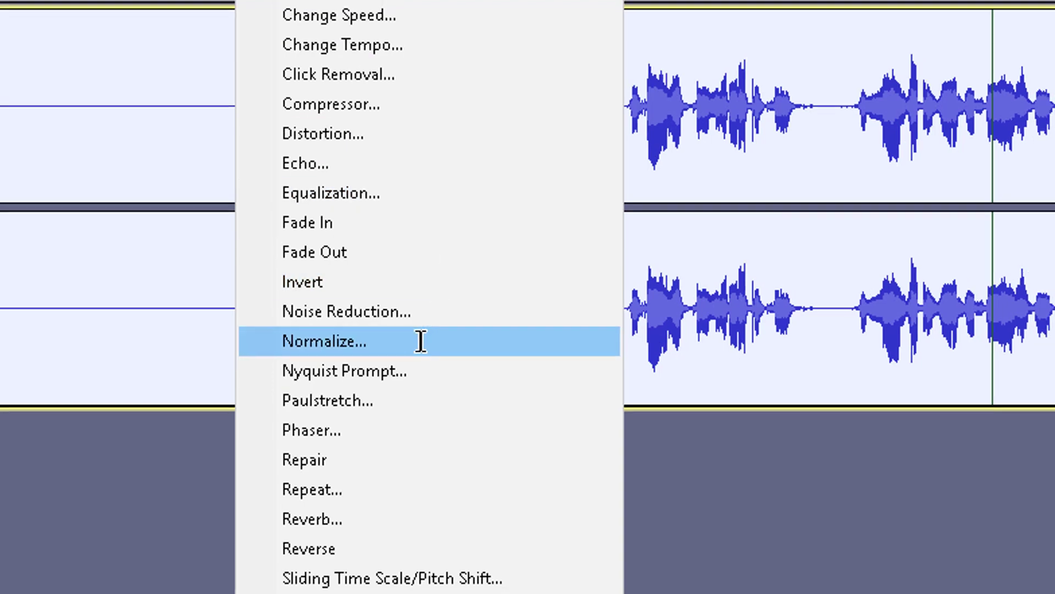
pyautogui.click(421, 341)
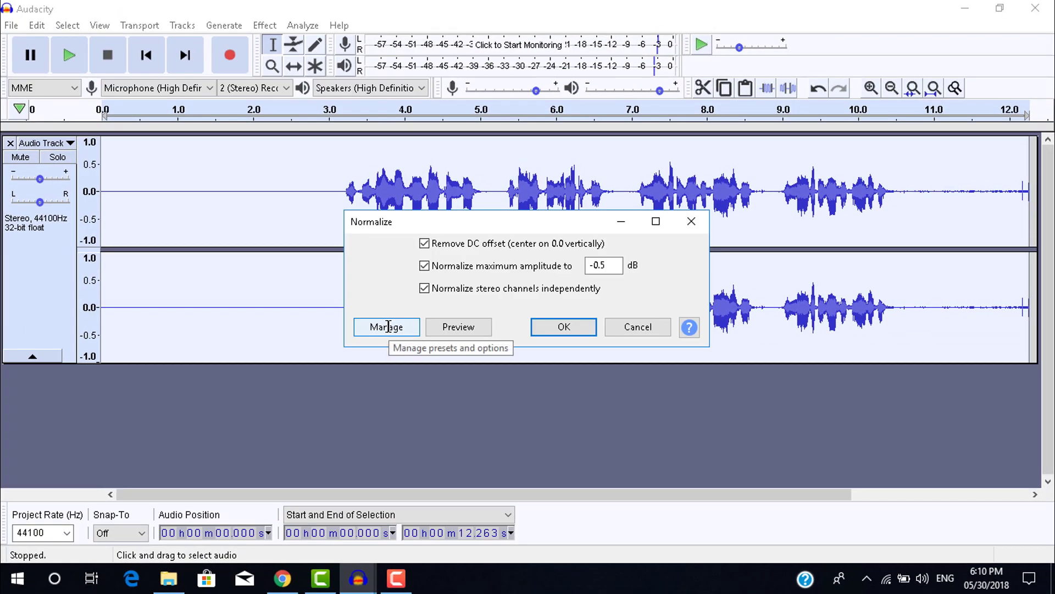
pyautogui.click(599, 267)
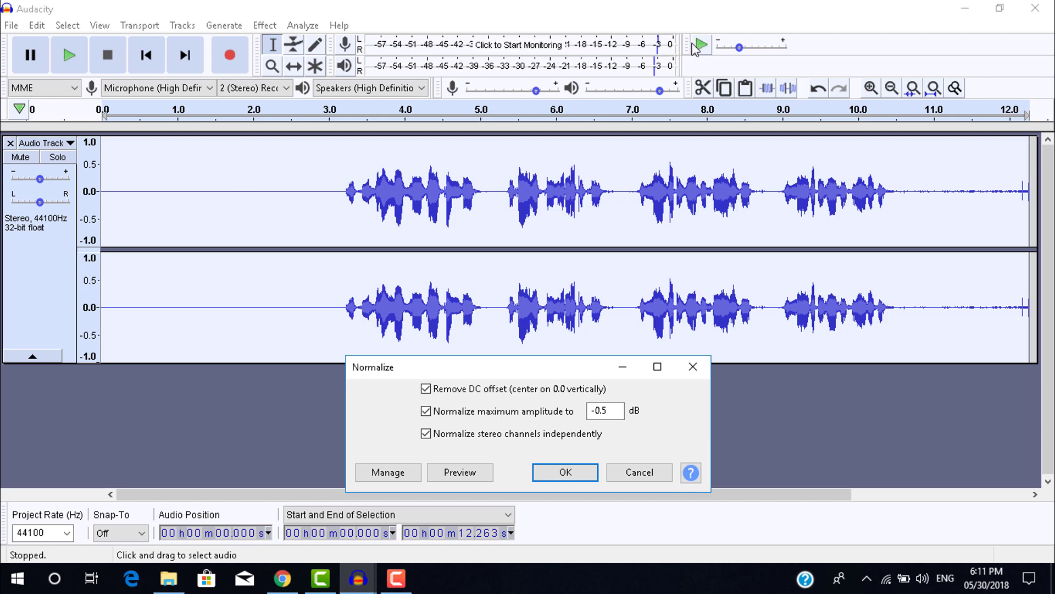
pyautogui.click(615, 410)
pyautogui.press('BackSpace')
pyautogui.press('BackSpace')
pyautogui.press('BackSpace')
pyautogui.write('1.0')
pyautogui.click(467, 472)
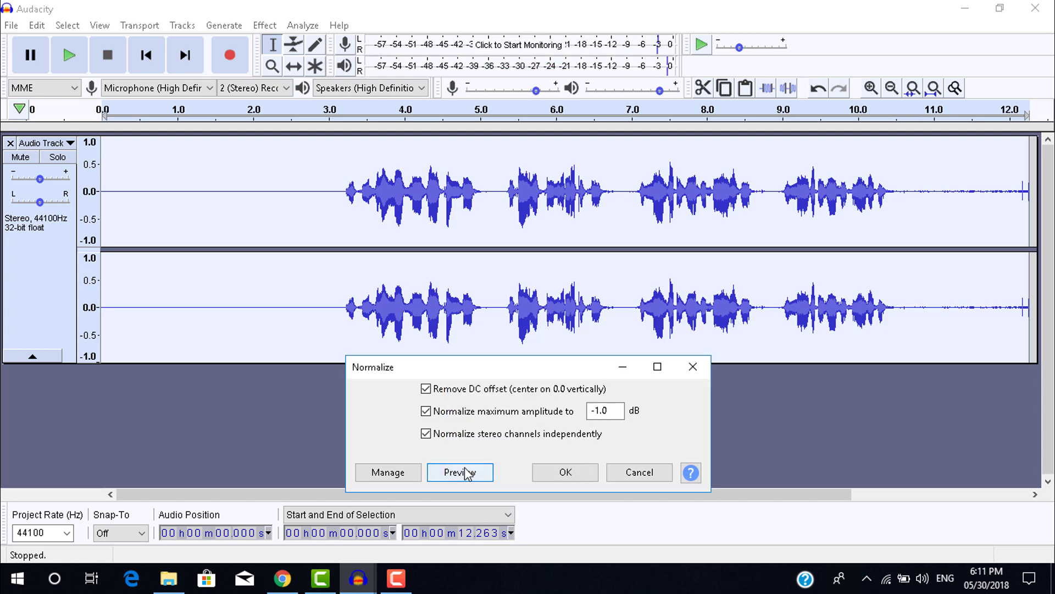
pyautogui.click(566, 472)
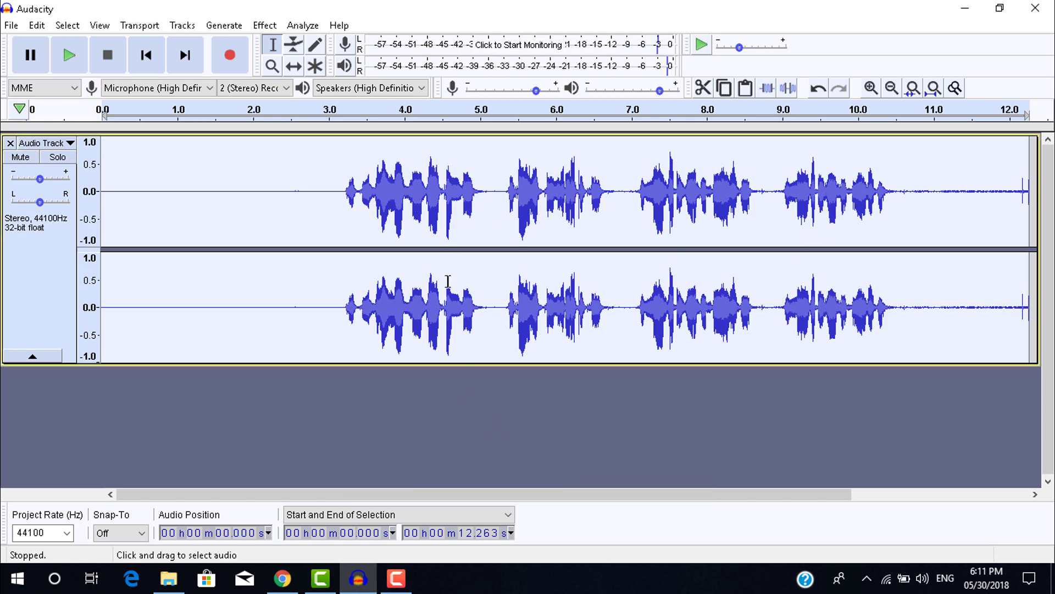
# Play back the normalized track and select its silent opening from 0 to about 3.145 s.
pyautogui.click(76, 64)
pyautogui.moveTo(341, 304); pyautogui.dragTo(50, 288)
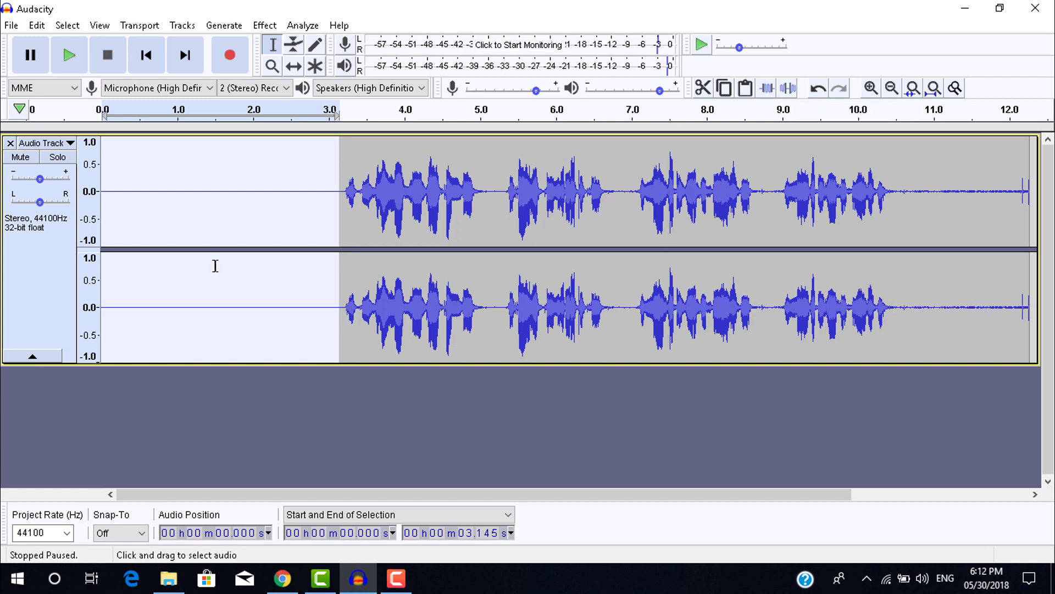
pyautogui.click(302, 278)
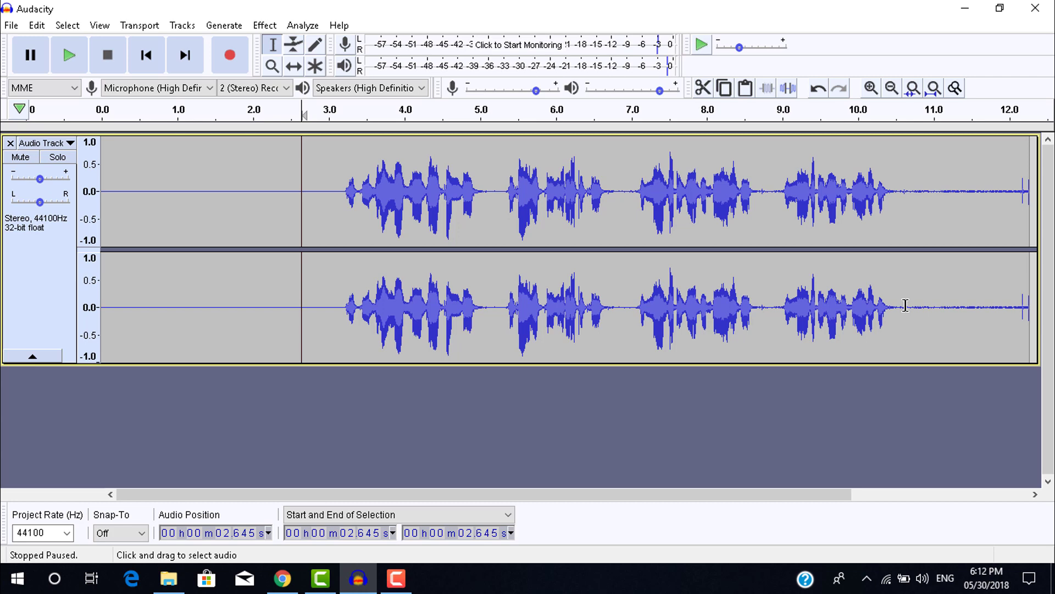
# Silence the end of the track from about 10.588 s to 12.263 s.
pyautogui.moveTo(906, 305); pyautogui.dragTo(800, 288)
pyautogui.click(788, 88)
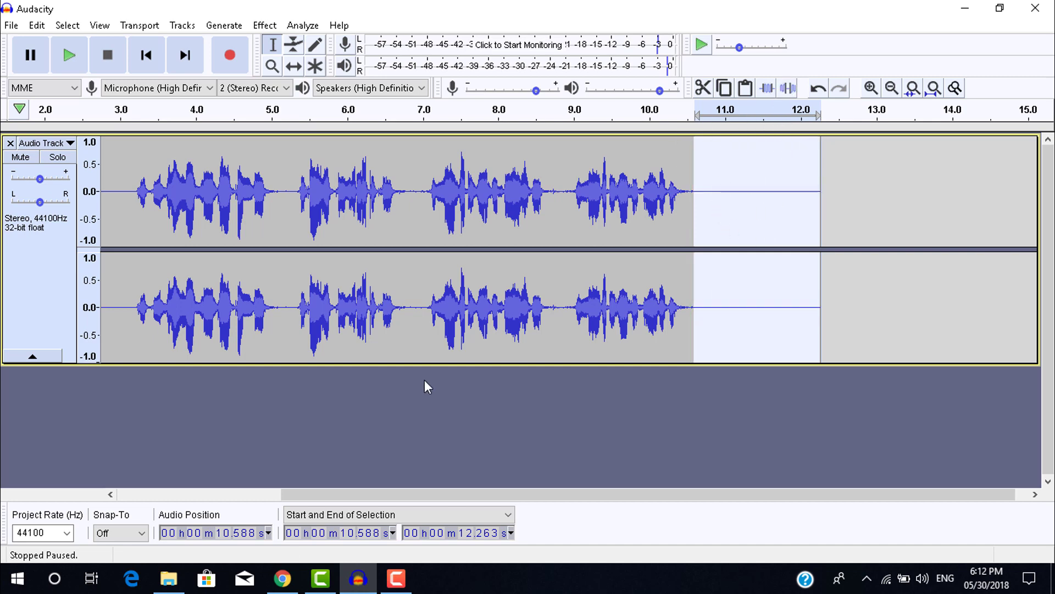
pyautogui.hscroll(-5, 424, 380)
pyautogui.click(932, 258)
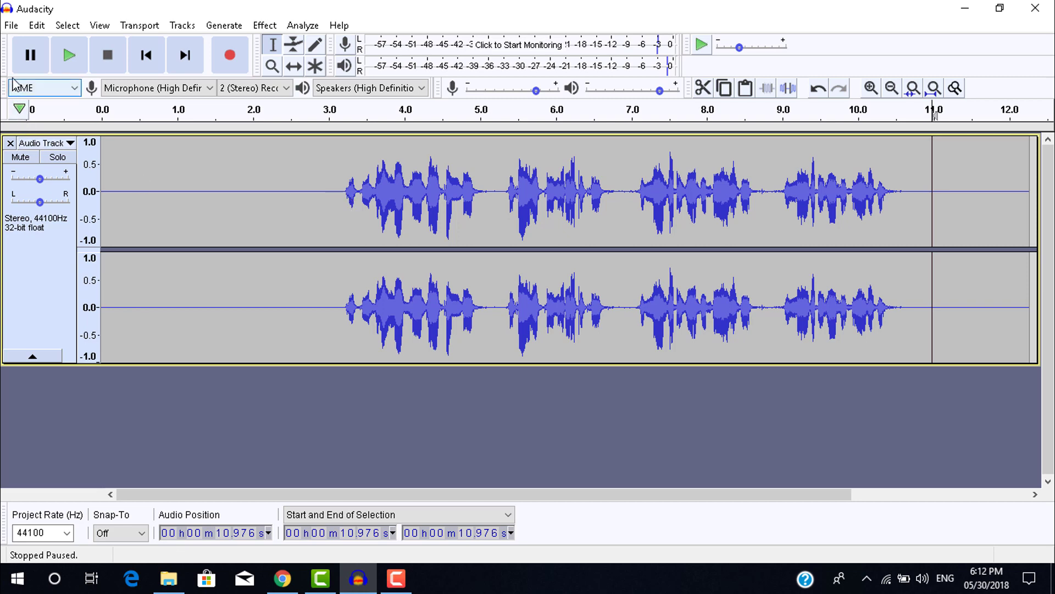
# Review the Quality preferences for sampling, real-time conversion and high-quality conversion, and accept them.
pyautogui.click(11, 26)
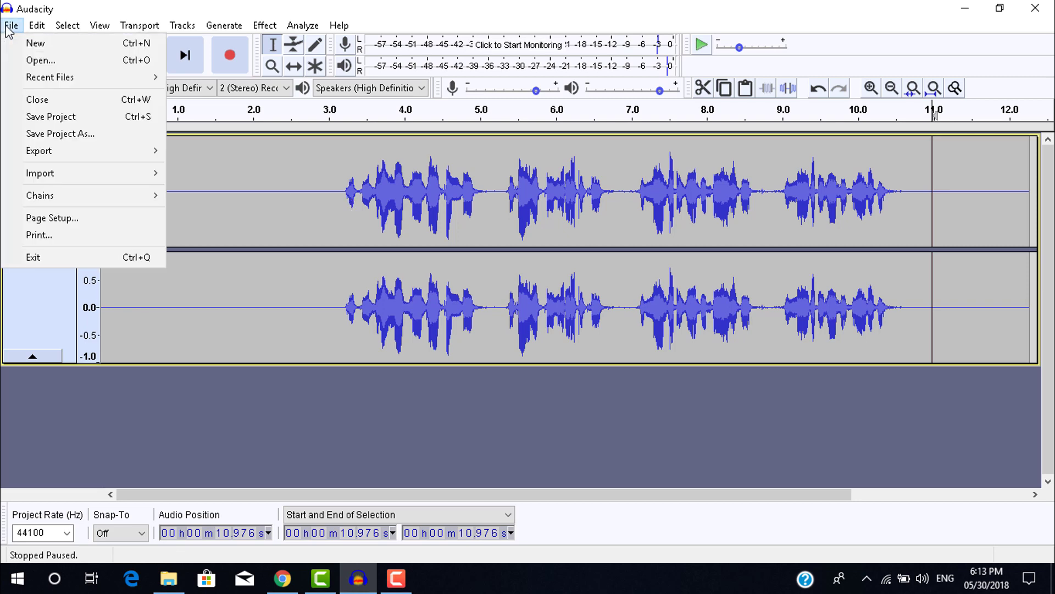
pyautogui.moveTo(29, 31)
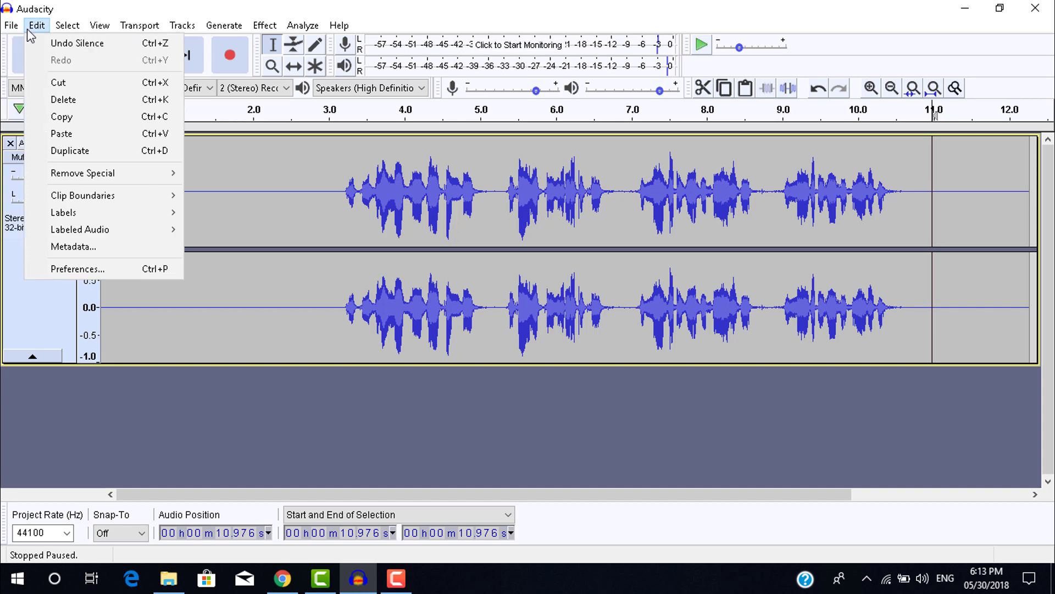
pyautogui.click(75, 269)
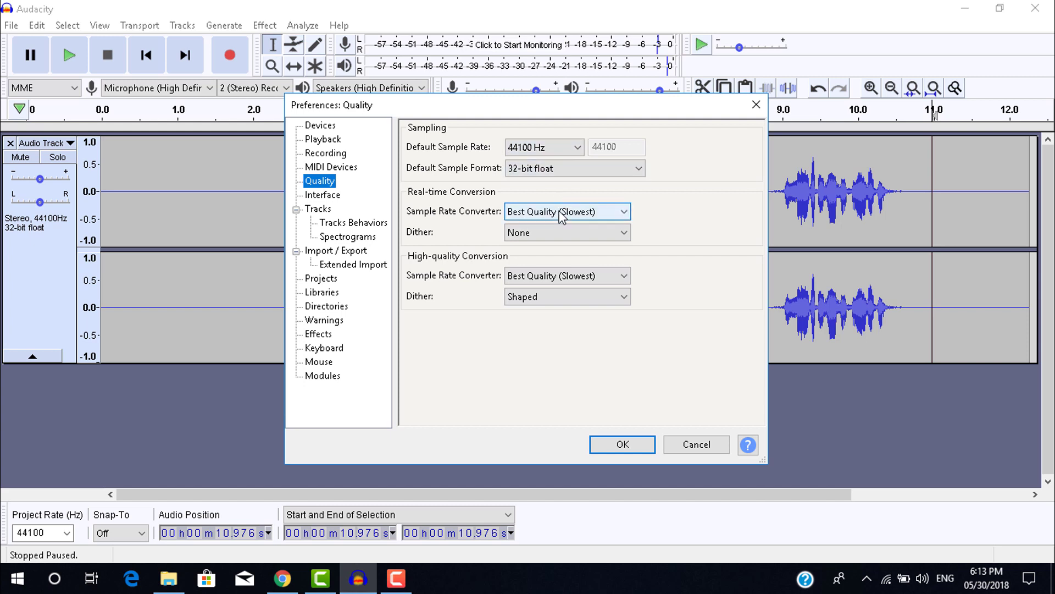
pyautogui.click(618, 447)
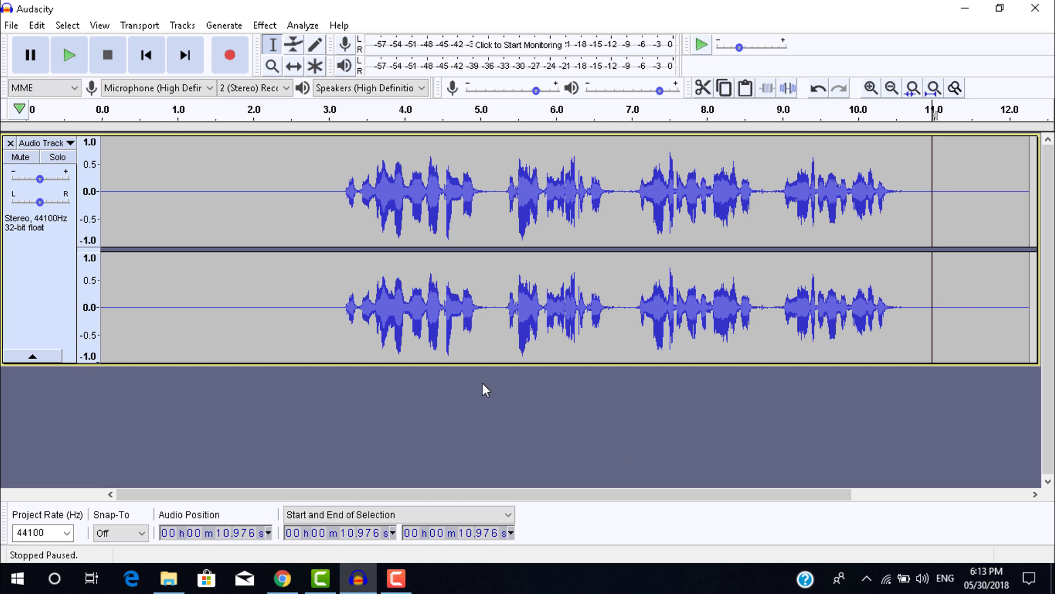
# Start exporting the audio and choose the voice over folder of the Audacity tutorial as the destination.
pyautogui.click(11, 26)
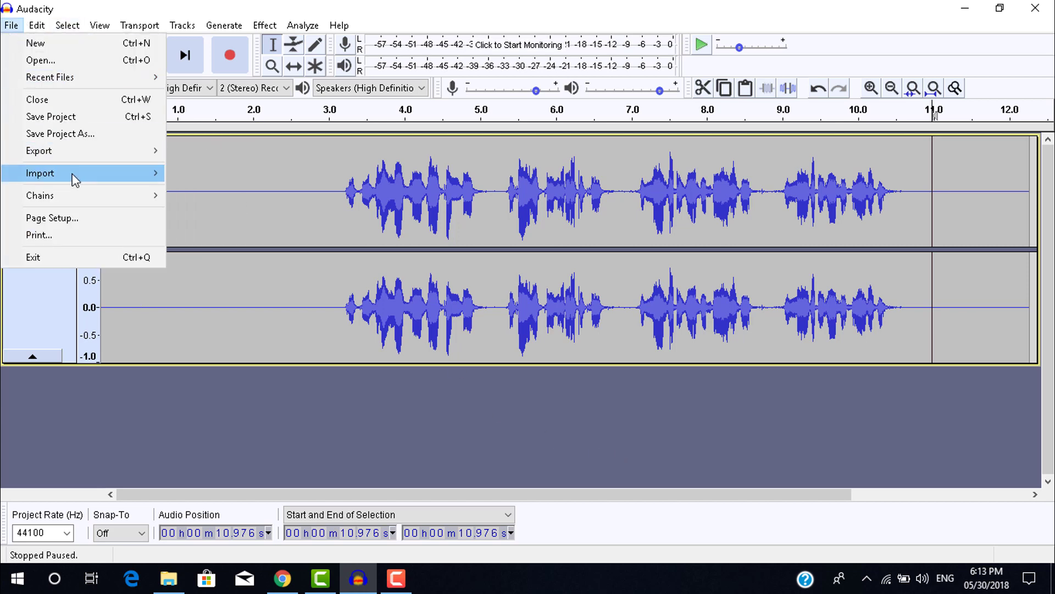
pyautogui.moveTo(70, 146)
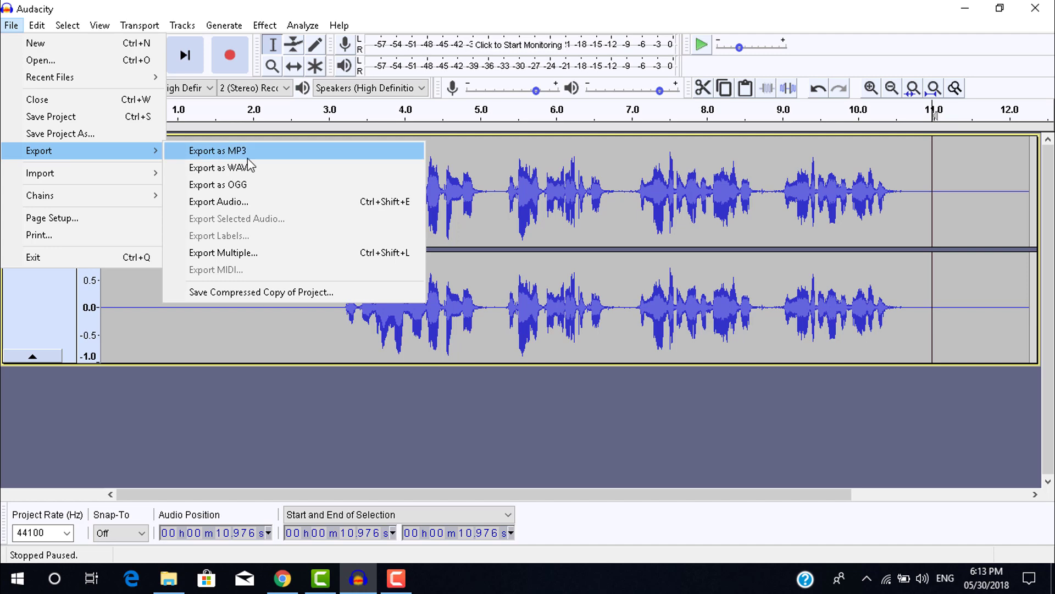
pyautogui.click(249, 203)
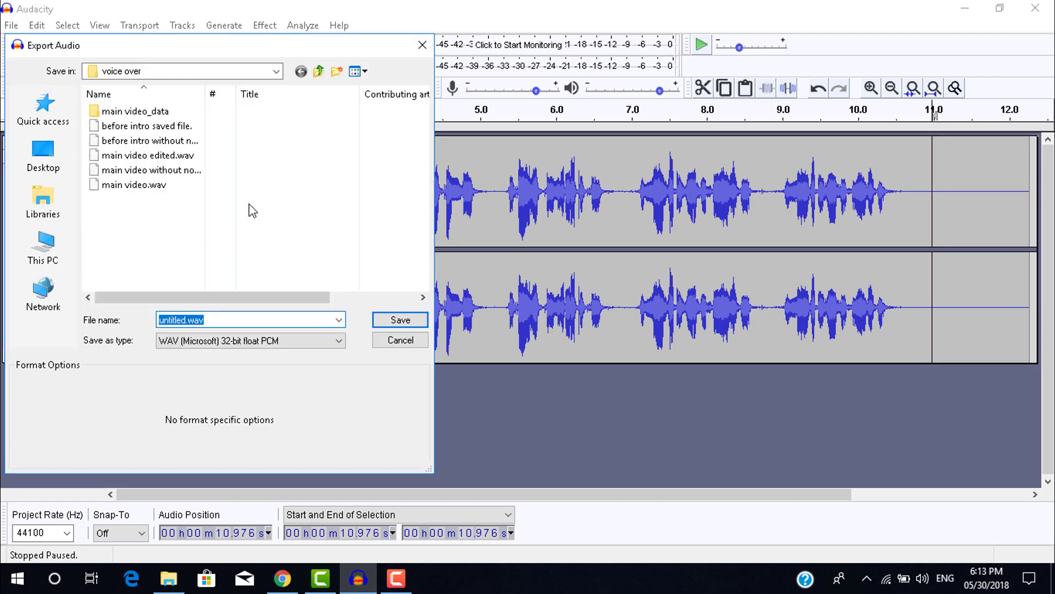
pyautogui.click(318, 72)
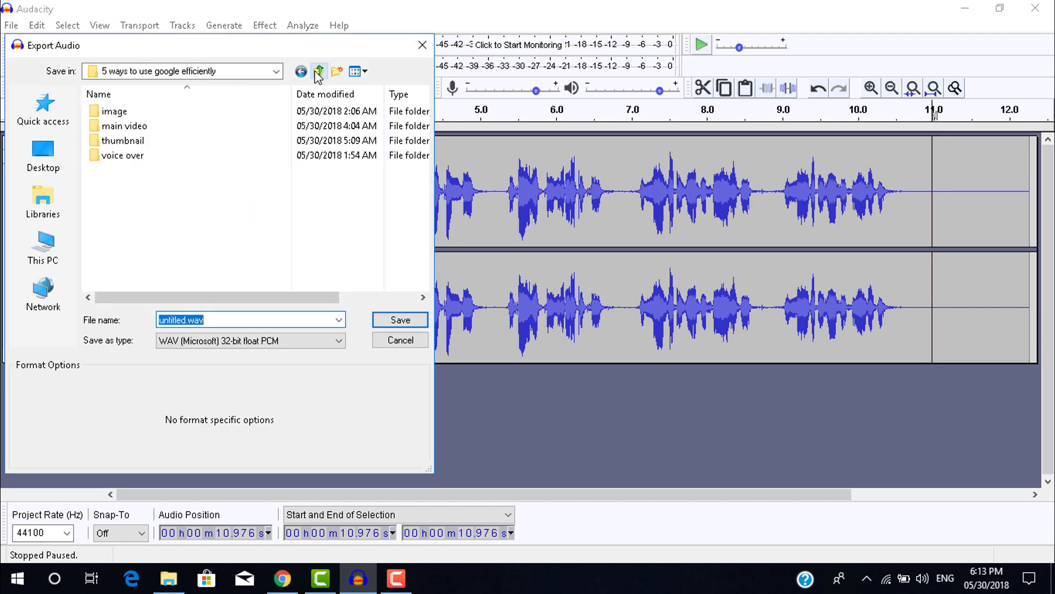
pyautogui.click(318, 72)
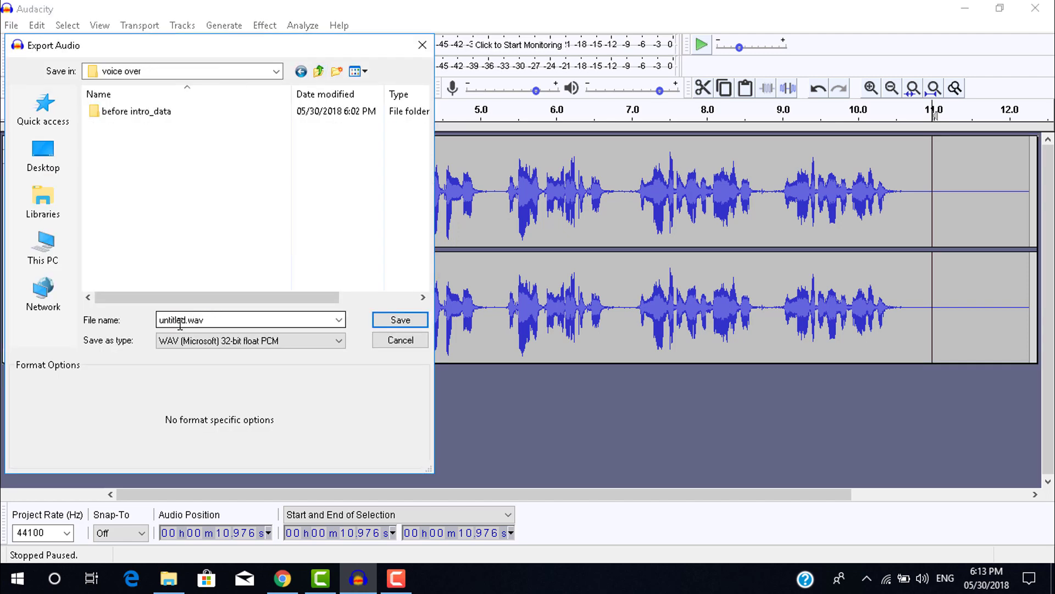
# Export the track as main audio in WAV 32-bit float PCM with blank metadata, and check the file in File Explorer.
pyautogui.doubleClick(185, 325)
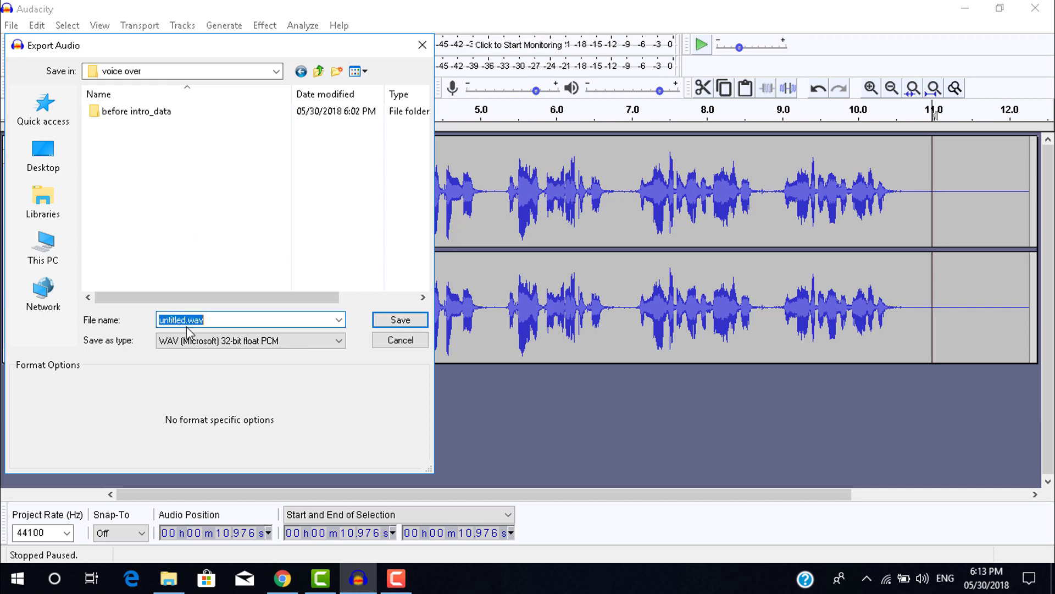
pyautogui.write('main audio')
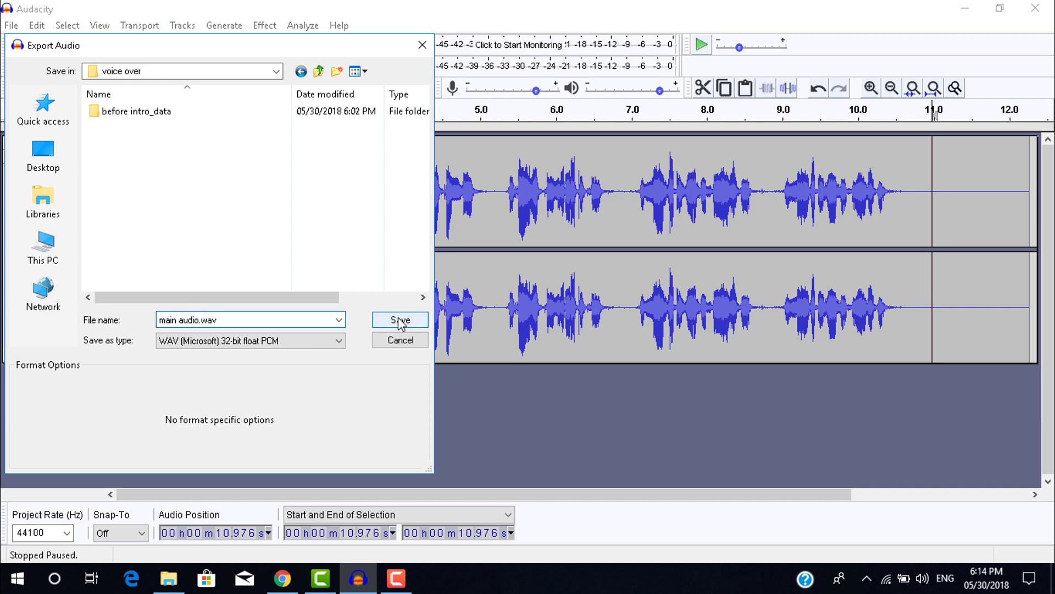
pyautogui.click(400, 319)
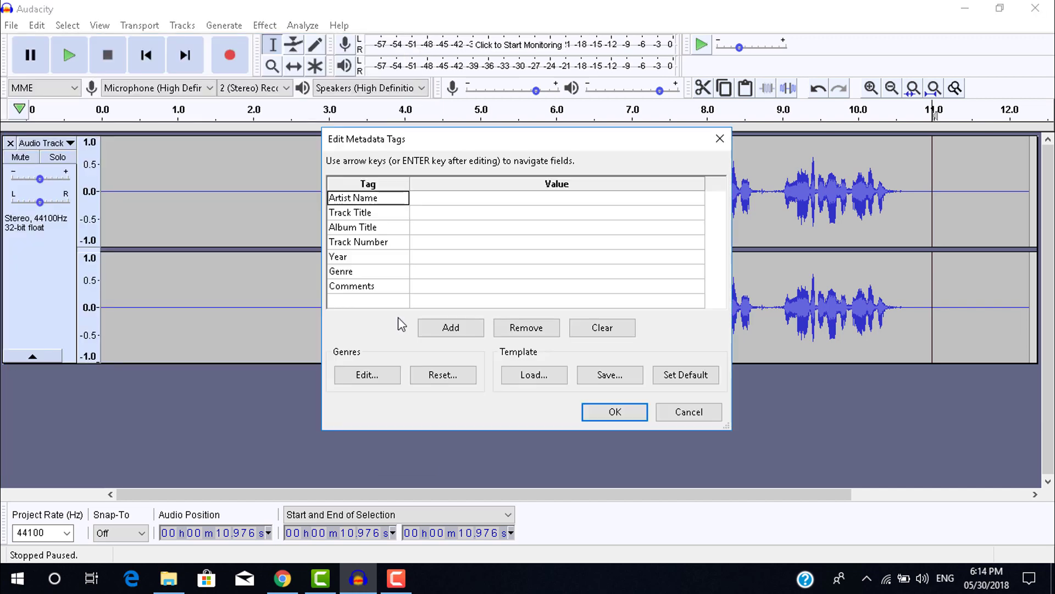
pyautogui.click(613, 410)
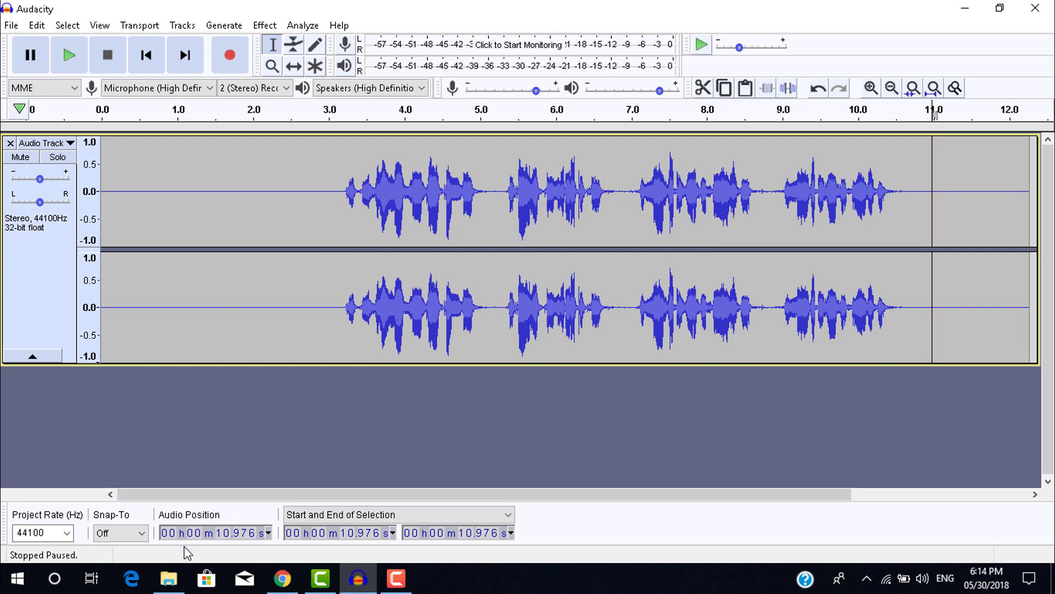
pyautogui.click(162, 567)
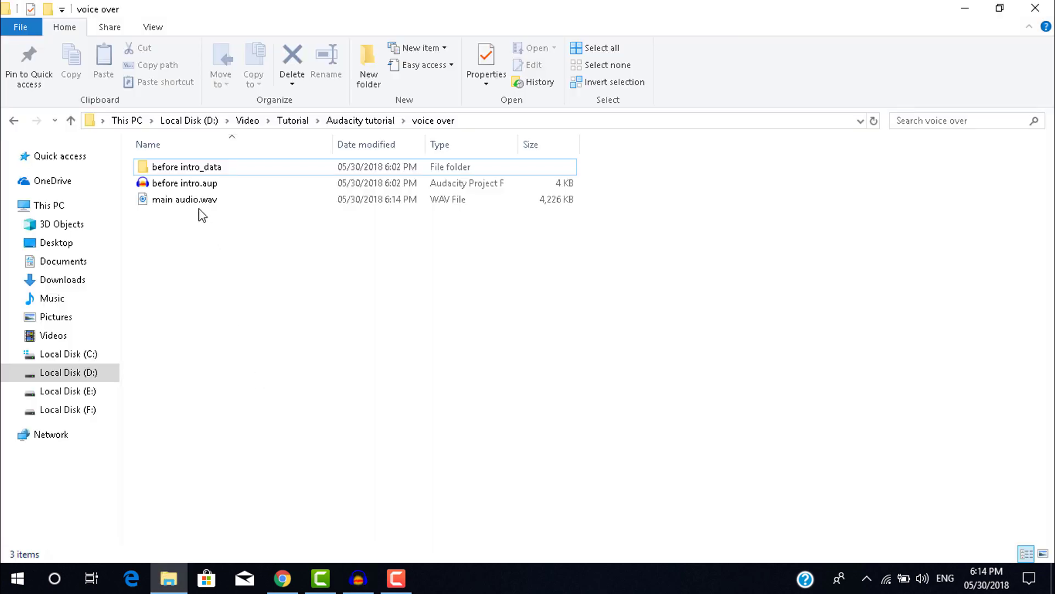
pyautogui.hotkey('alt', 'Tab')
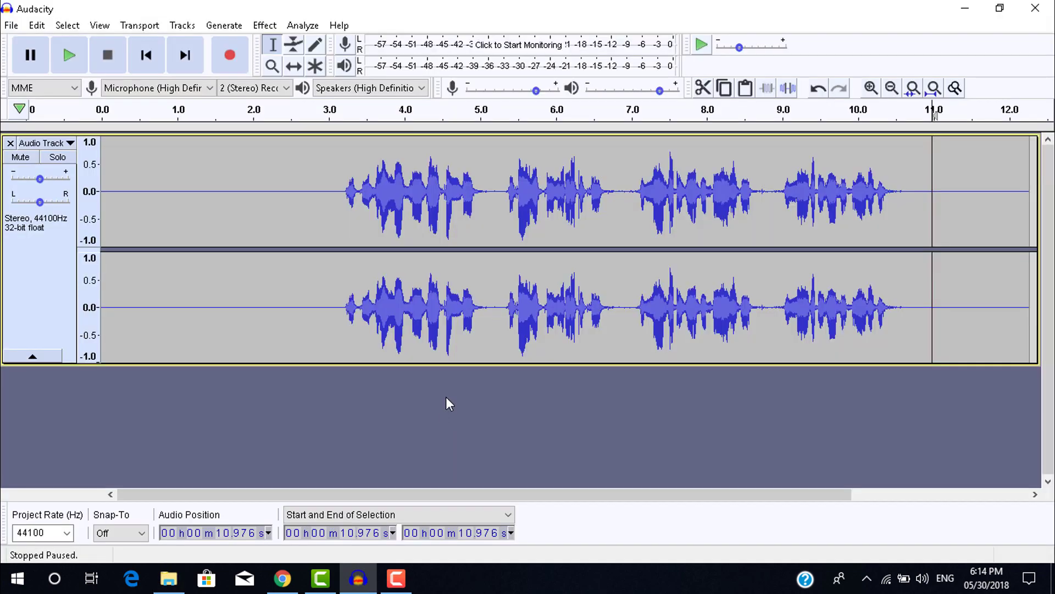